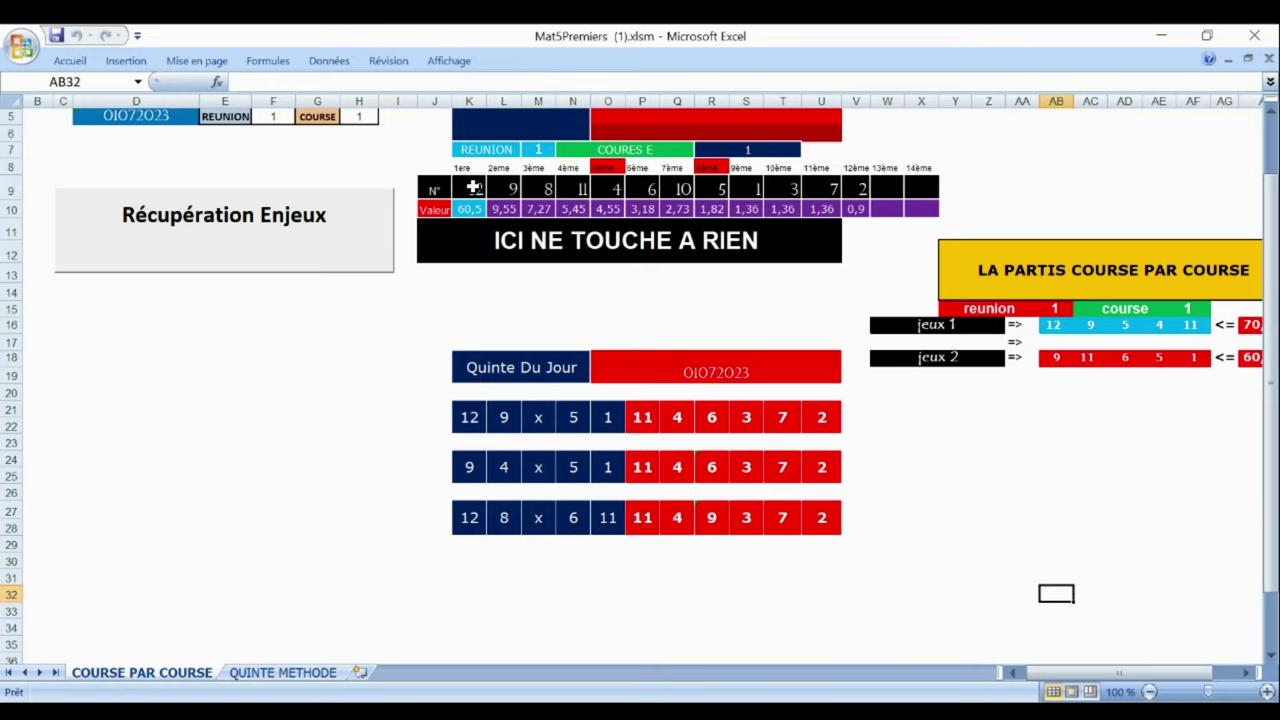
# Set the COURSE number to 2 for meeting 1 and retrieve that race's stakes with Récupération Enjeux.
pyautogui.click(366, 119)
pyautogui.click(384, 119)
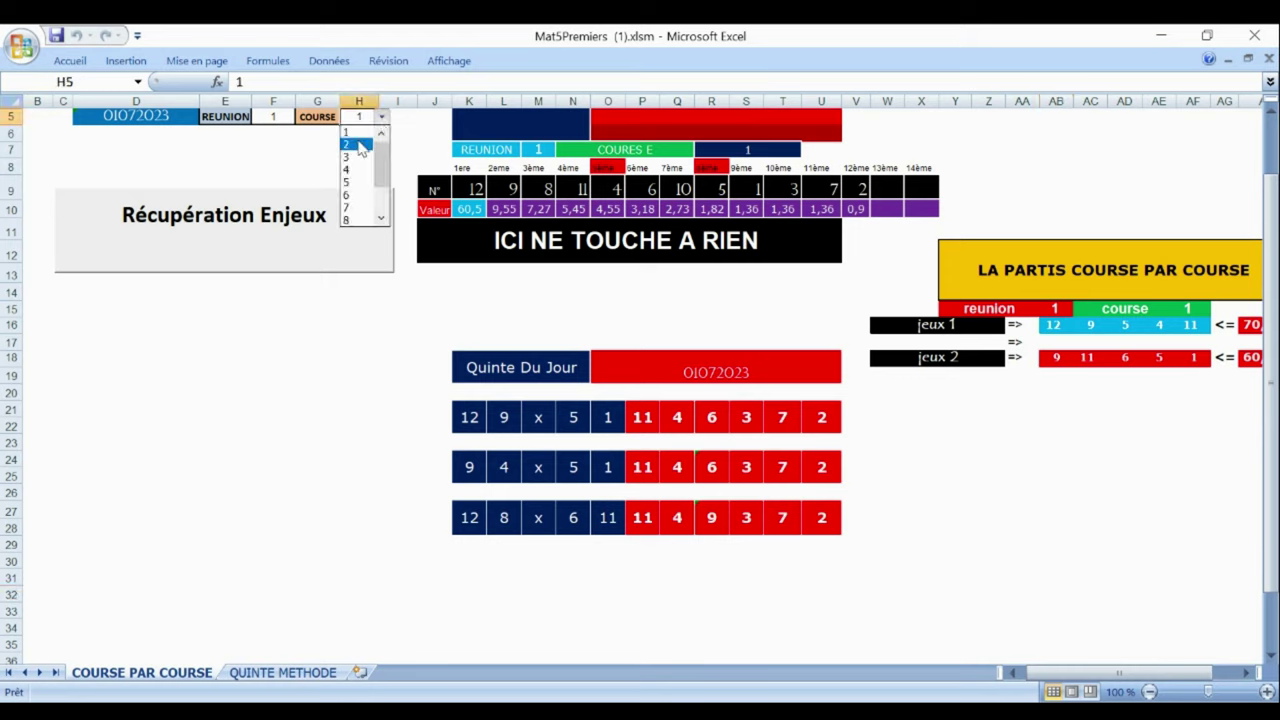
pyautogui.click(358, 146)
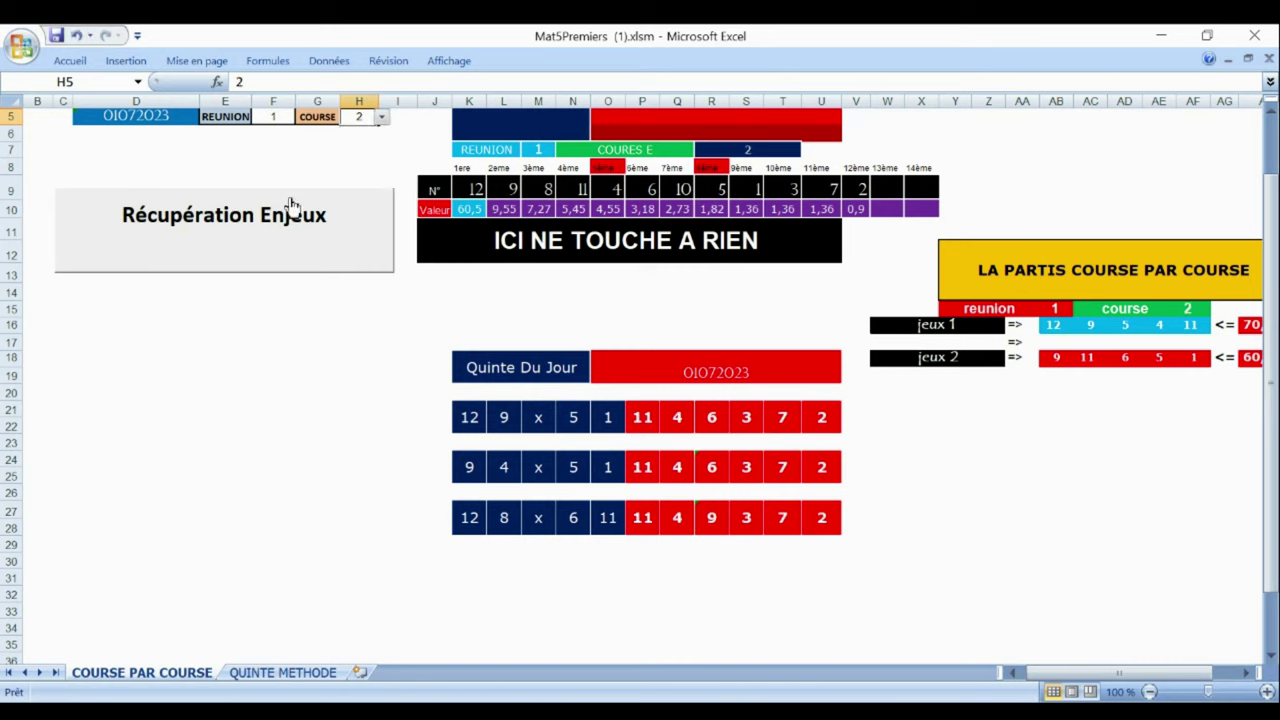
pyautogui.click(260, 225)
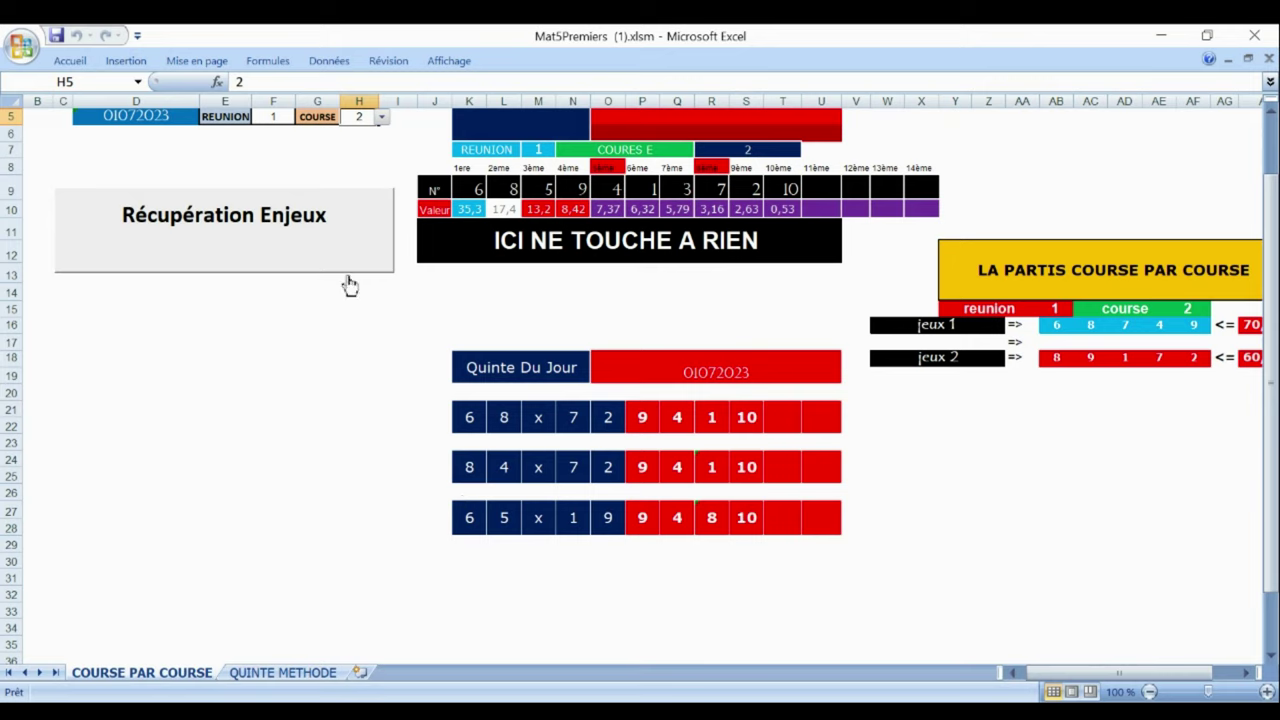
# Switch COURSE to race 3 of meeting 1 and run Récupération Enjeux to load its stakes.
pyautogui.click(387, 118)
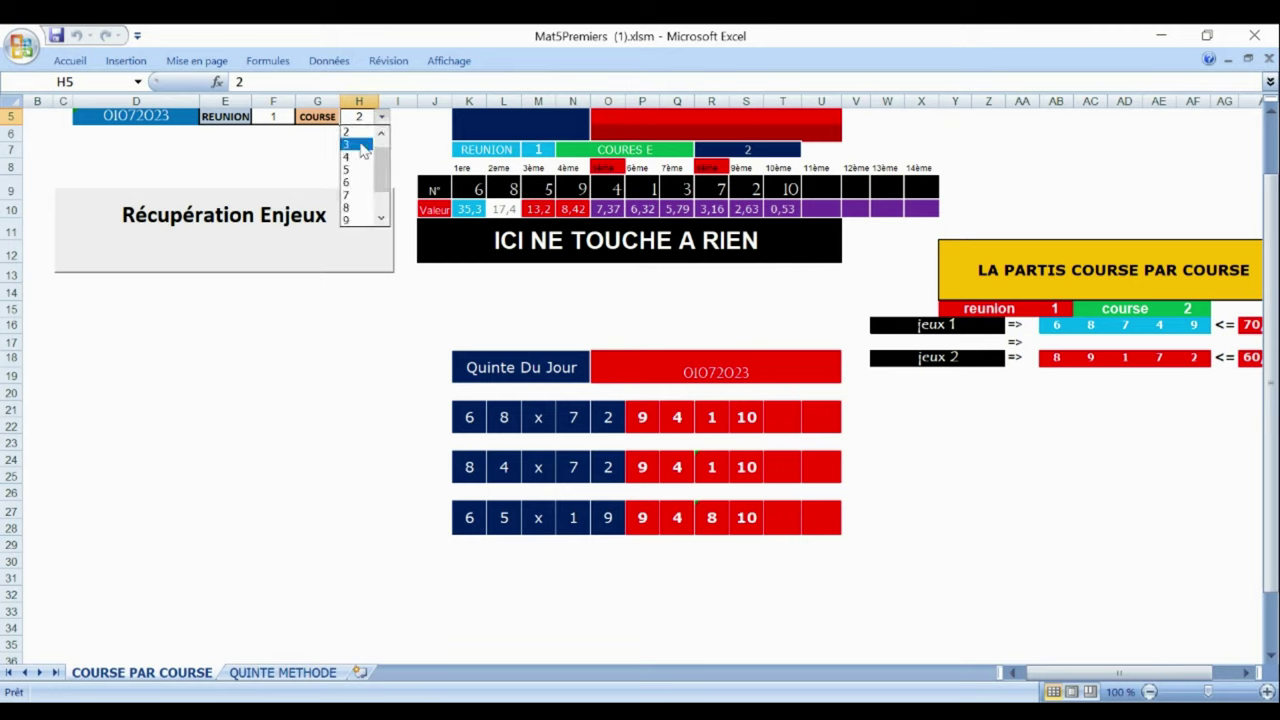
pyautogui.click(362, 146)
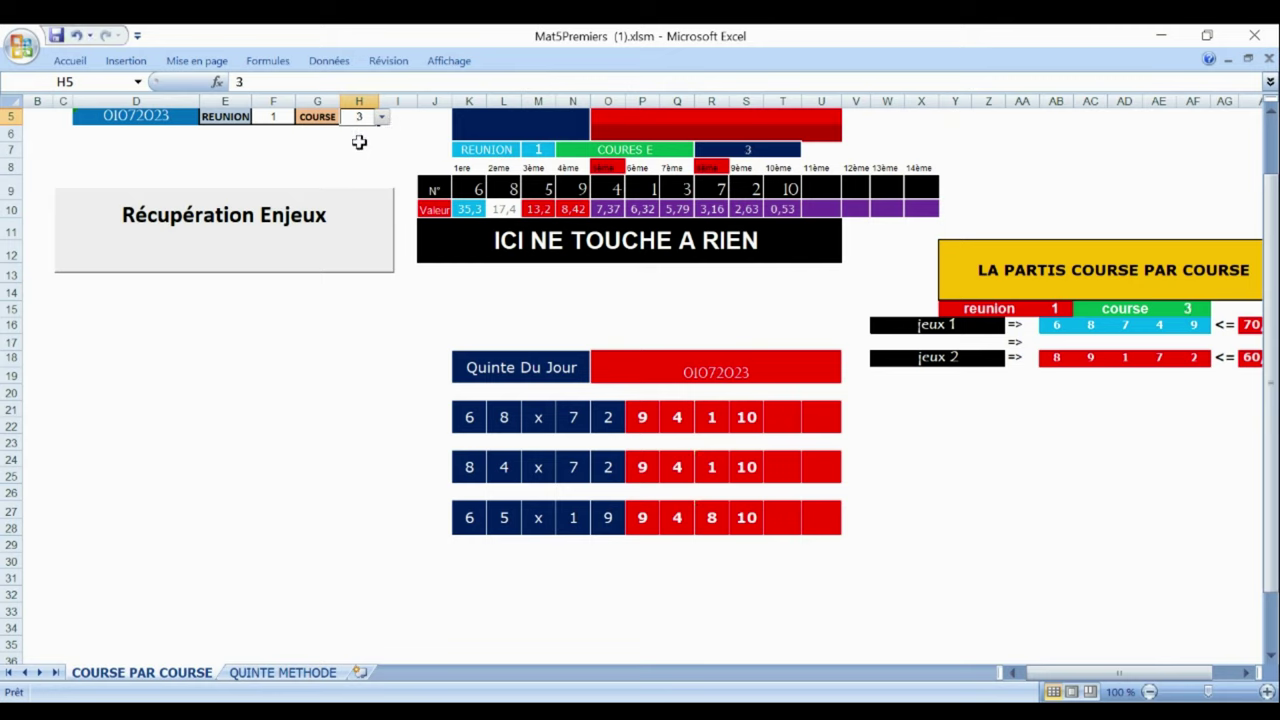
pyautogui.click(287, 214)
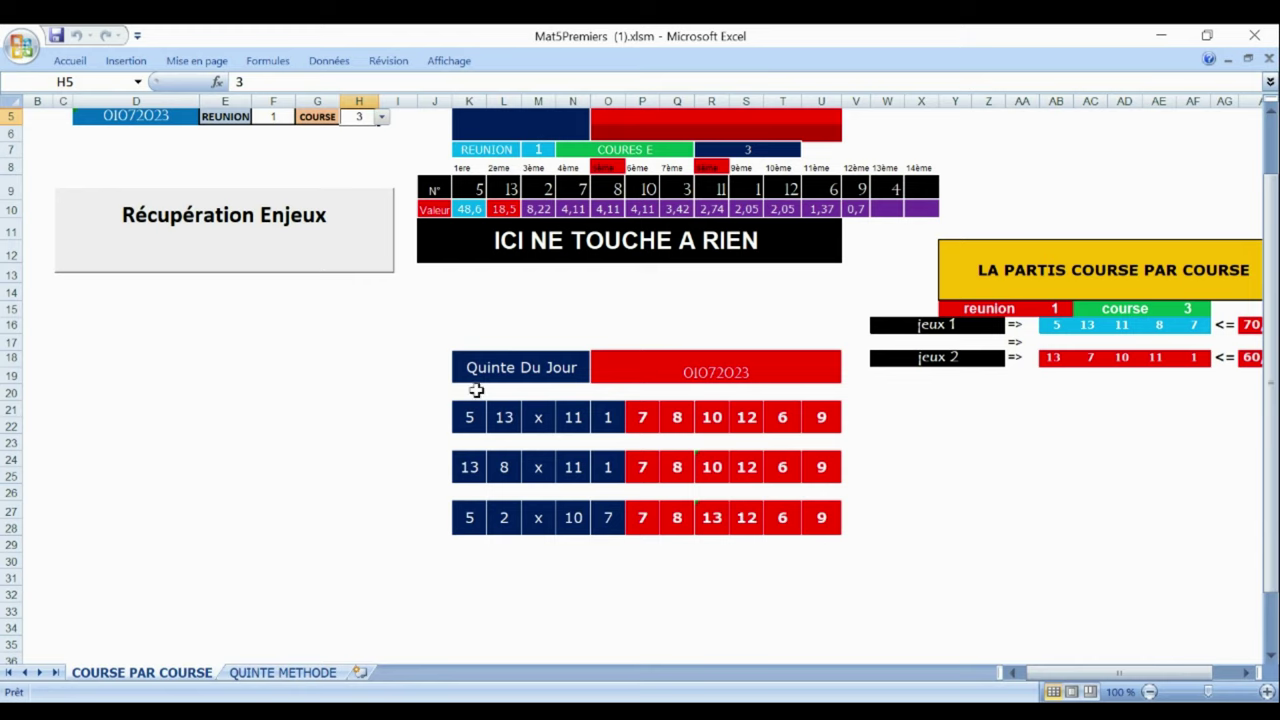
# Change COURSE to 4 for meeting 1 and fetch the stakes of that race with Récupération Enjeux.
pyautogui.click(381, 119)
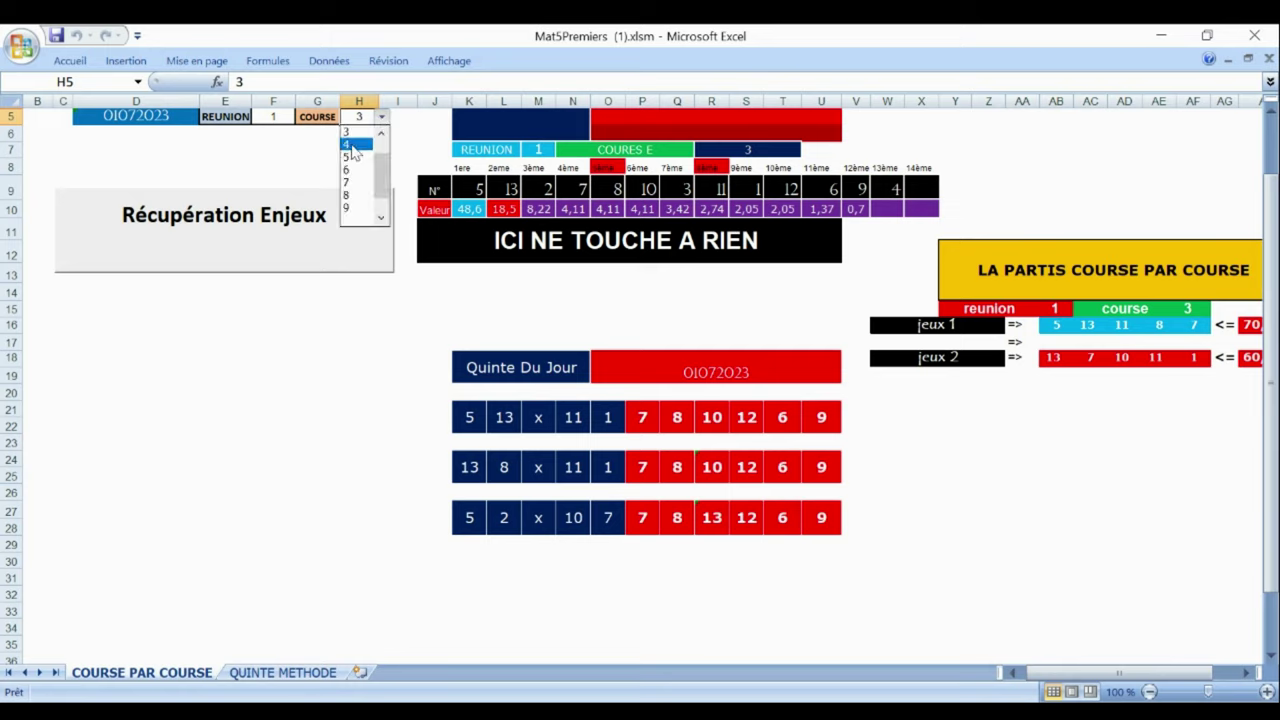
pyautogui.click(352, 147)
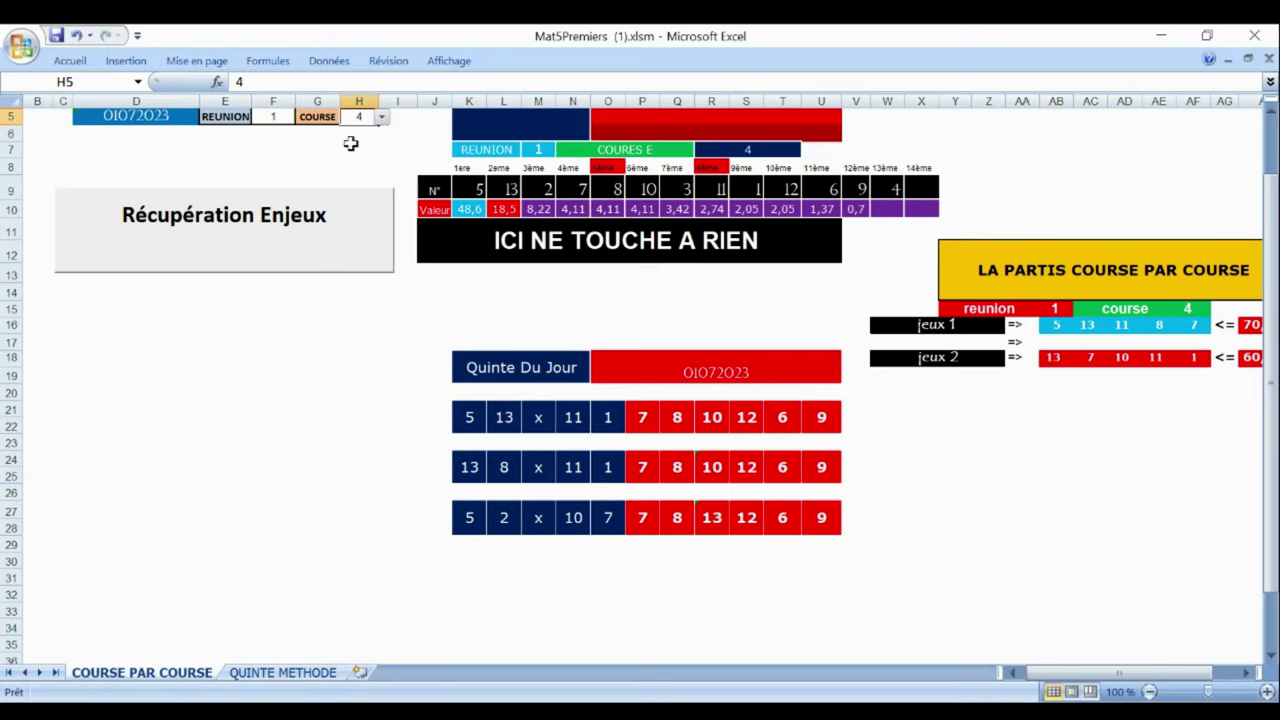
pyautogui.click(285, 228)
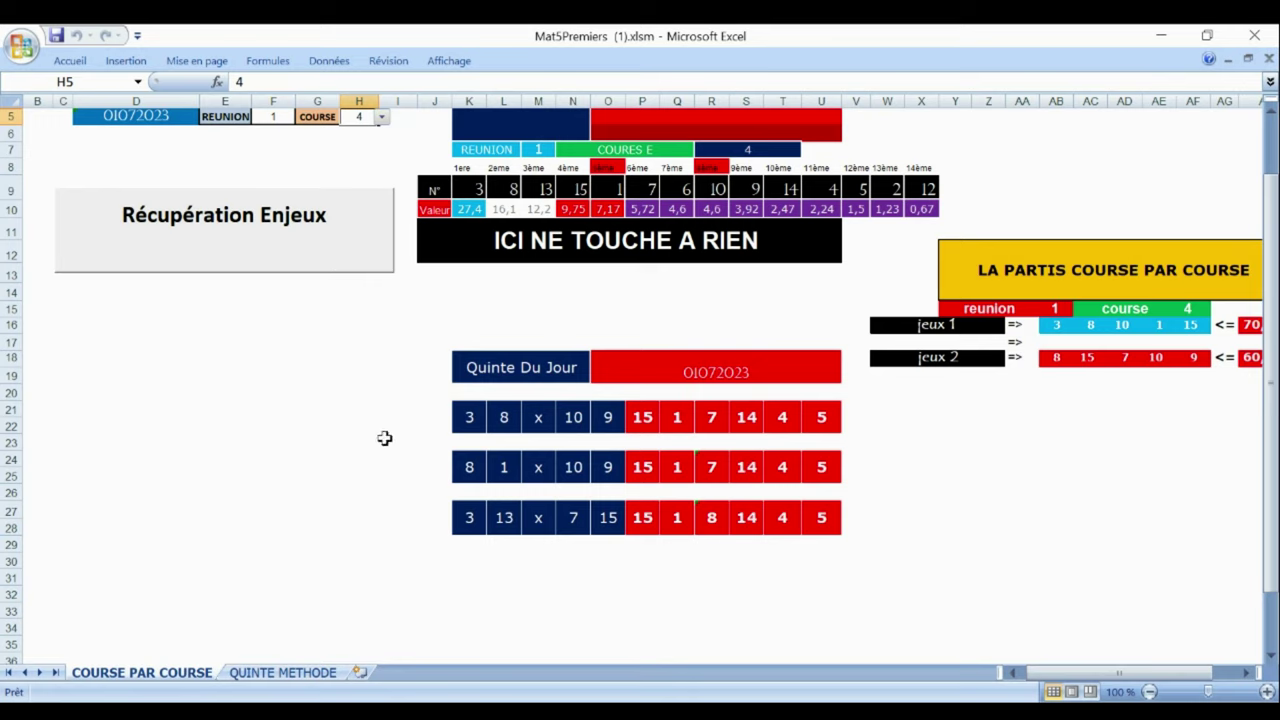
# Set COURSE to 5 for meeting 1 and run Récupération Enjeux to refresh the race's stakes.
pyautogui.click(381, 118)
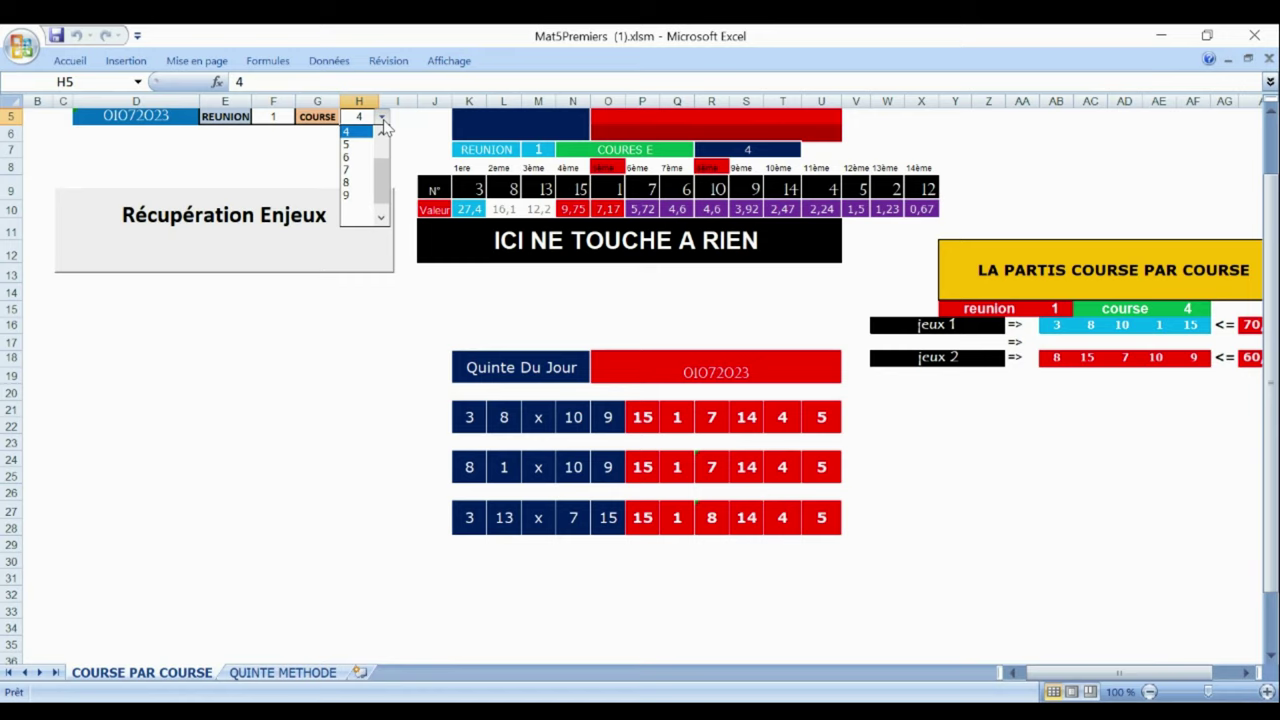
pyautogui.click(359, 146)
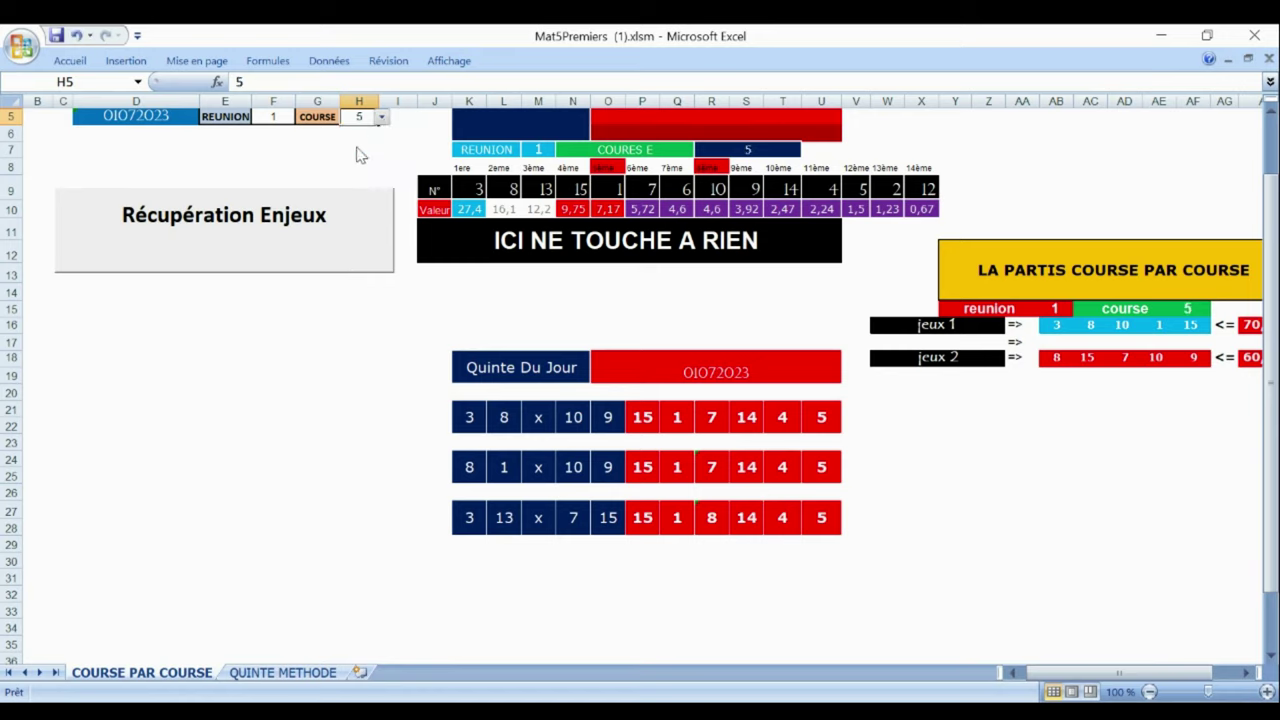
pyautogui.click(265, 232)
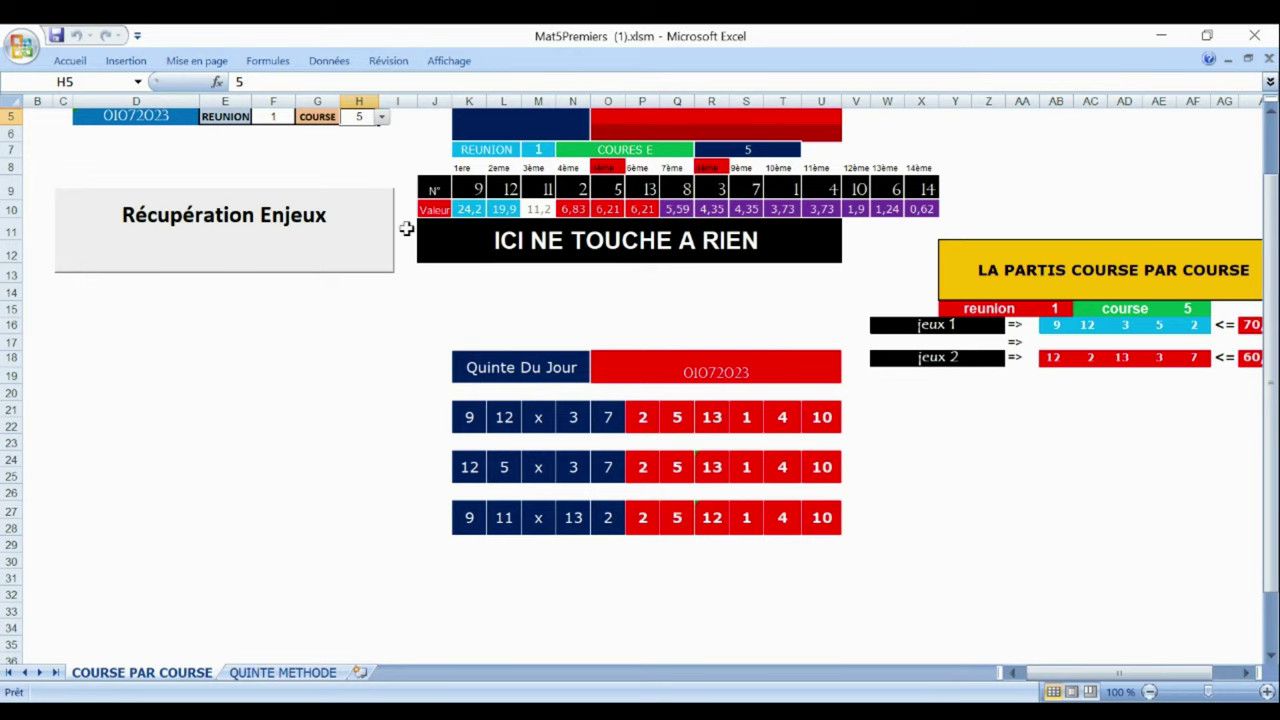
# Choose race 6 of meeting 1 as the COURSE value and retrieve its stakes with Récupération Enjeux.
pyautogui.click(381, 117)
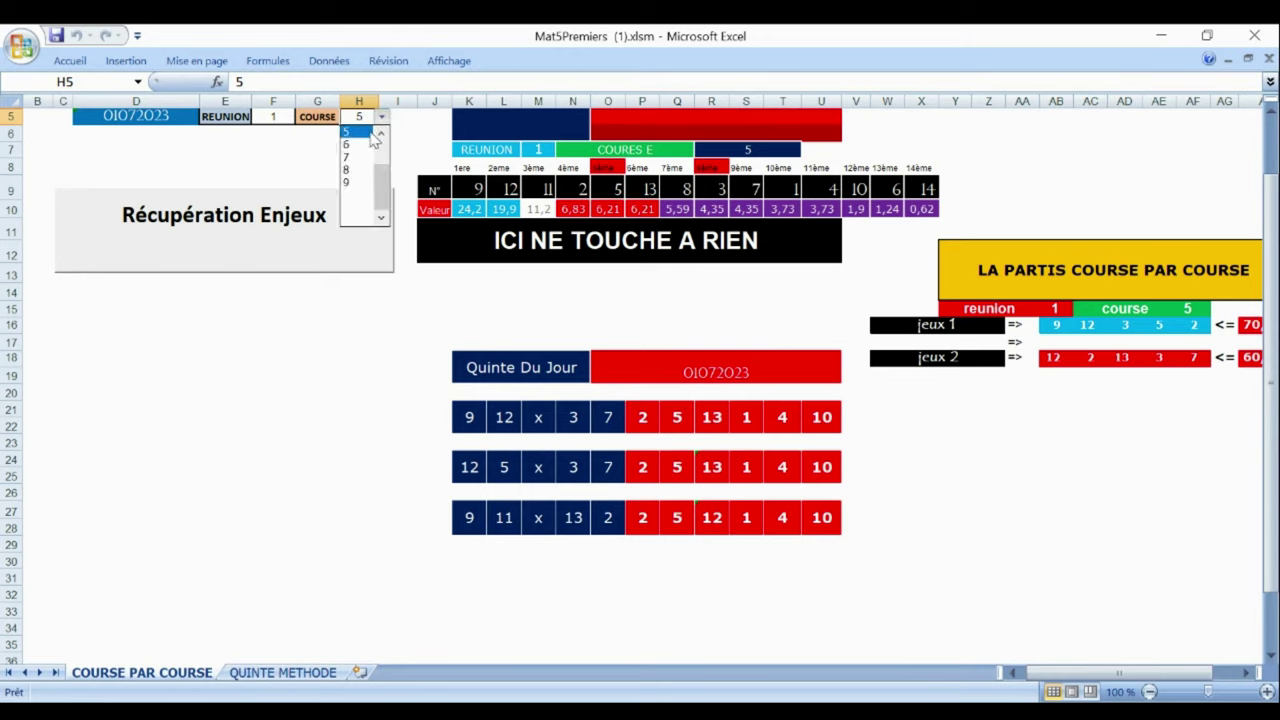
pyautogui.click(349, 144)
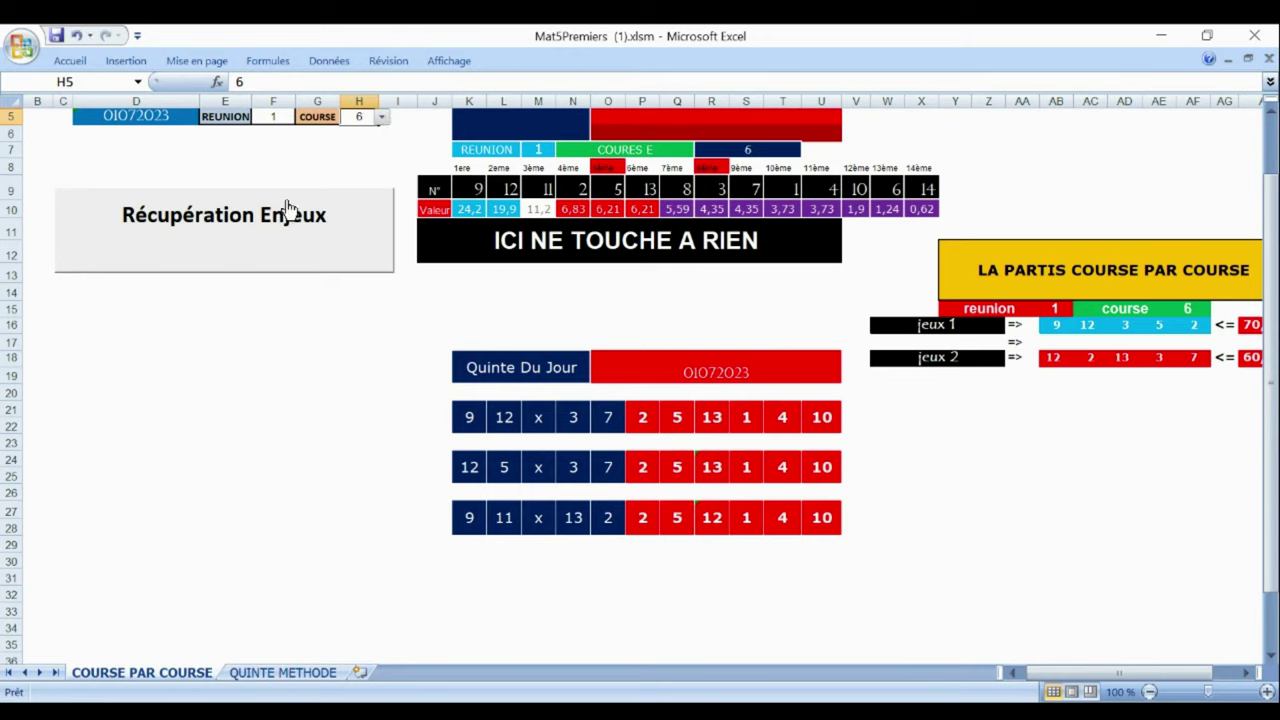
pyautogui.click(287, 217)
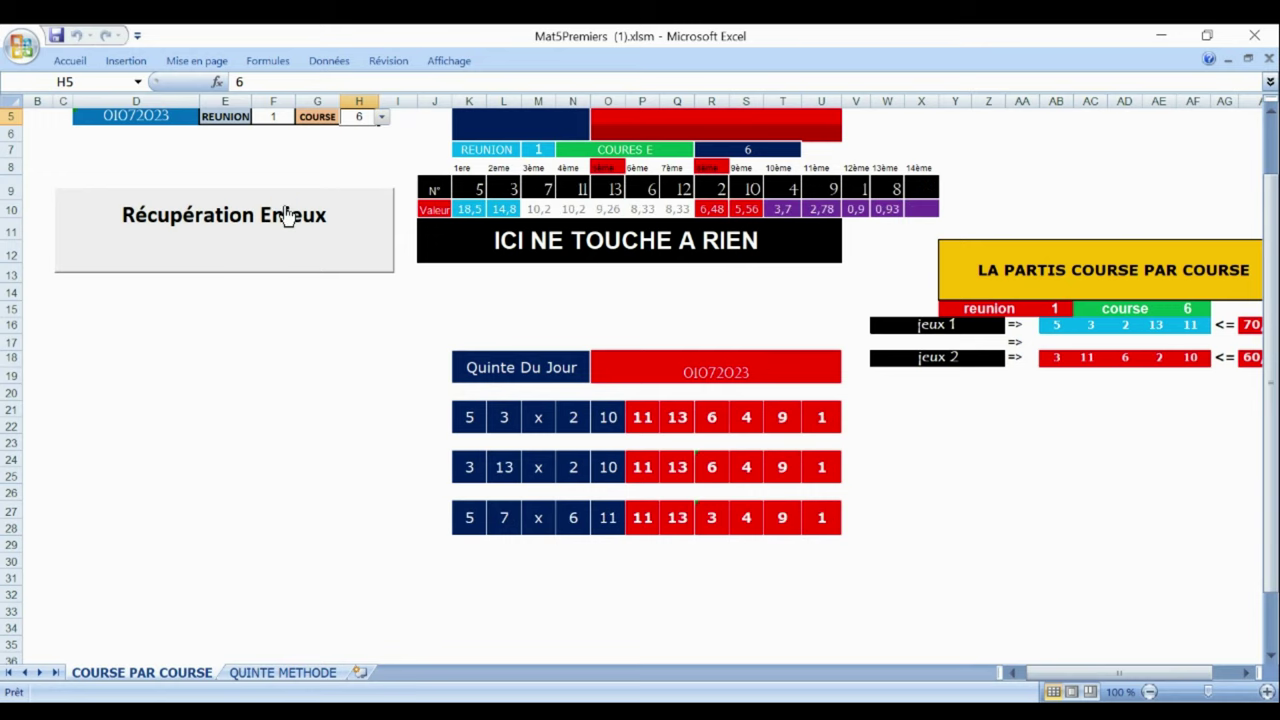
# Set COURSE to 7 for meeting 1 and load that race's stakes with Récupération Enjeux.
pyautogui.click(381, 118)
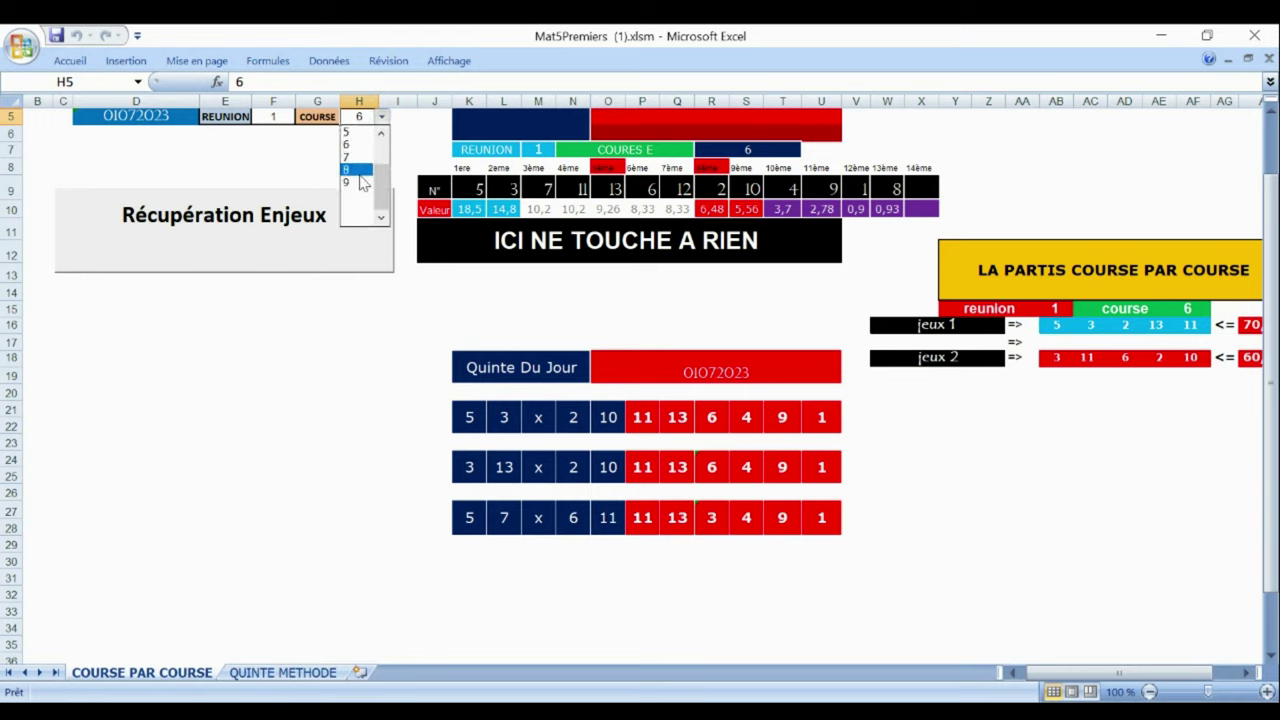
pyautogui.click(360, 158)
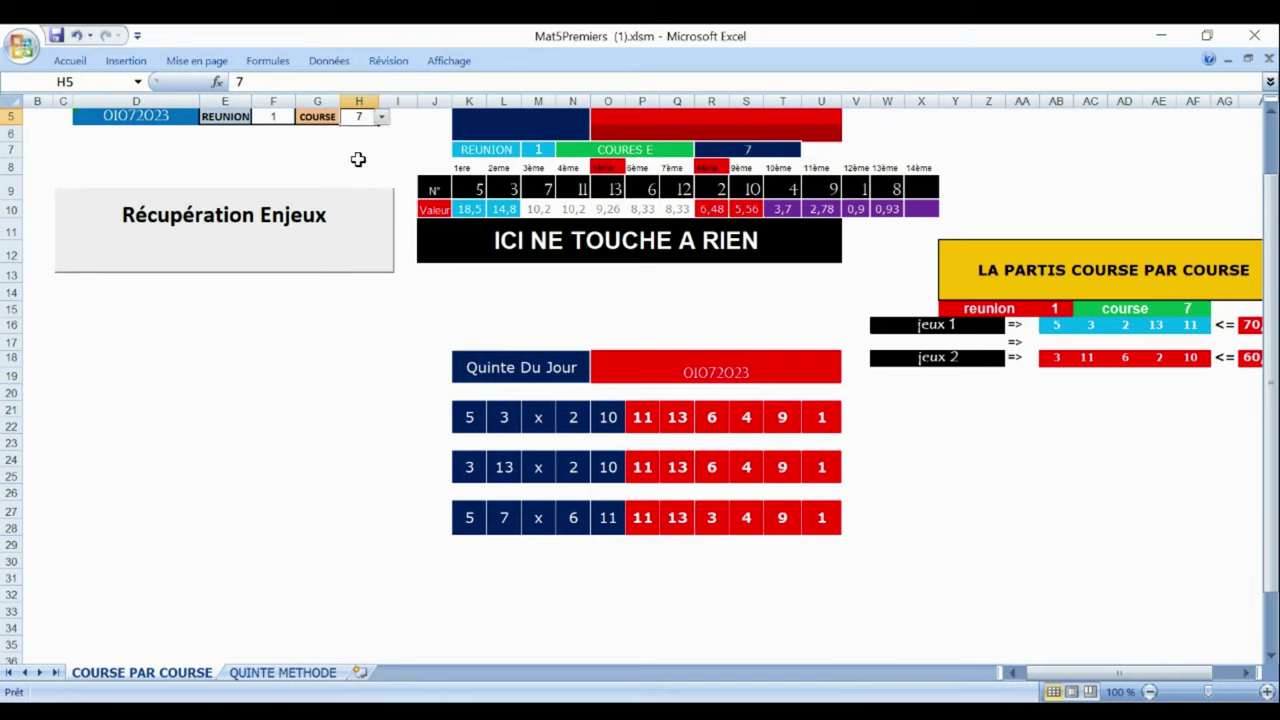
pyautogui.click(183, 263)
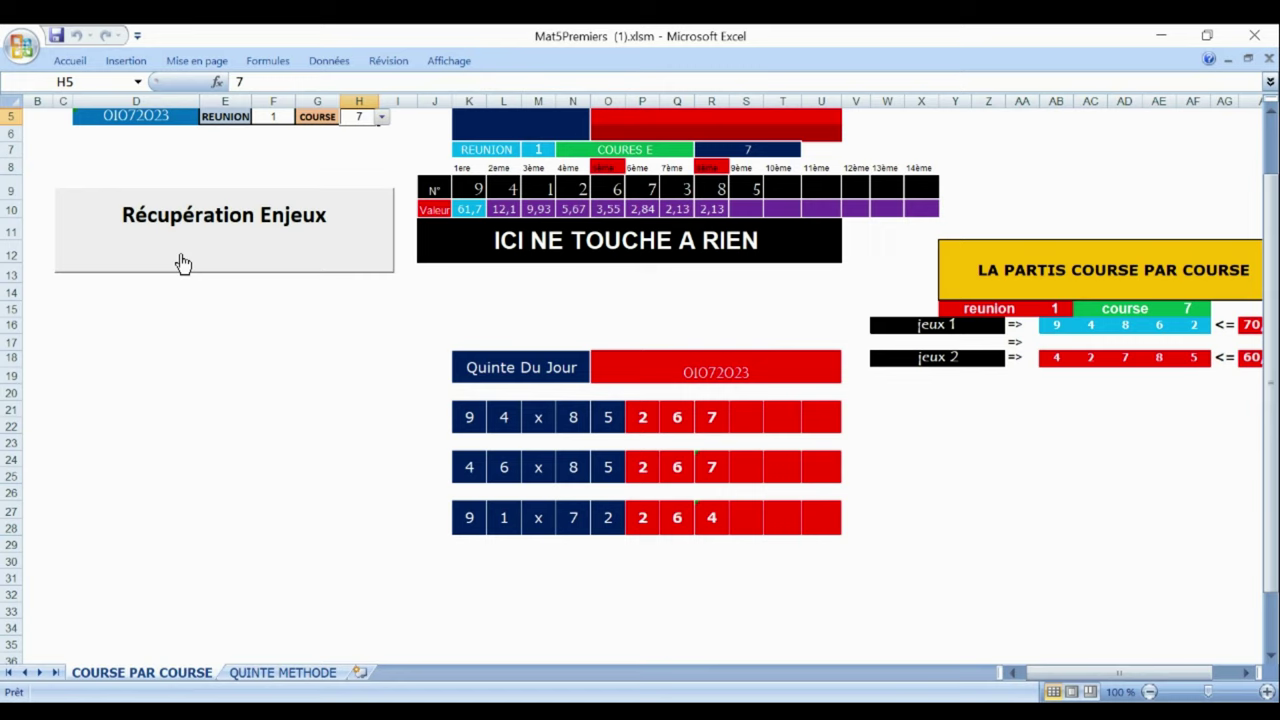
# Change COURSE to 8 for meeting 1 and run Récupération Enjeux for that race.
pyautogui.click(381, 118)
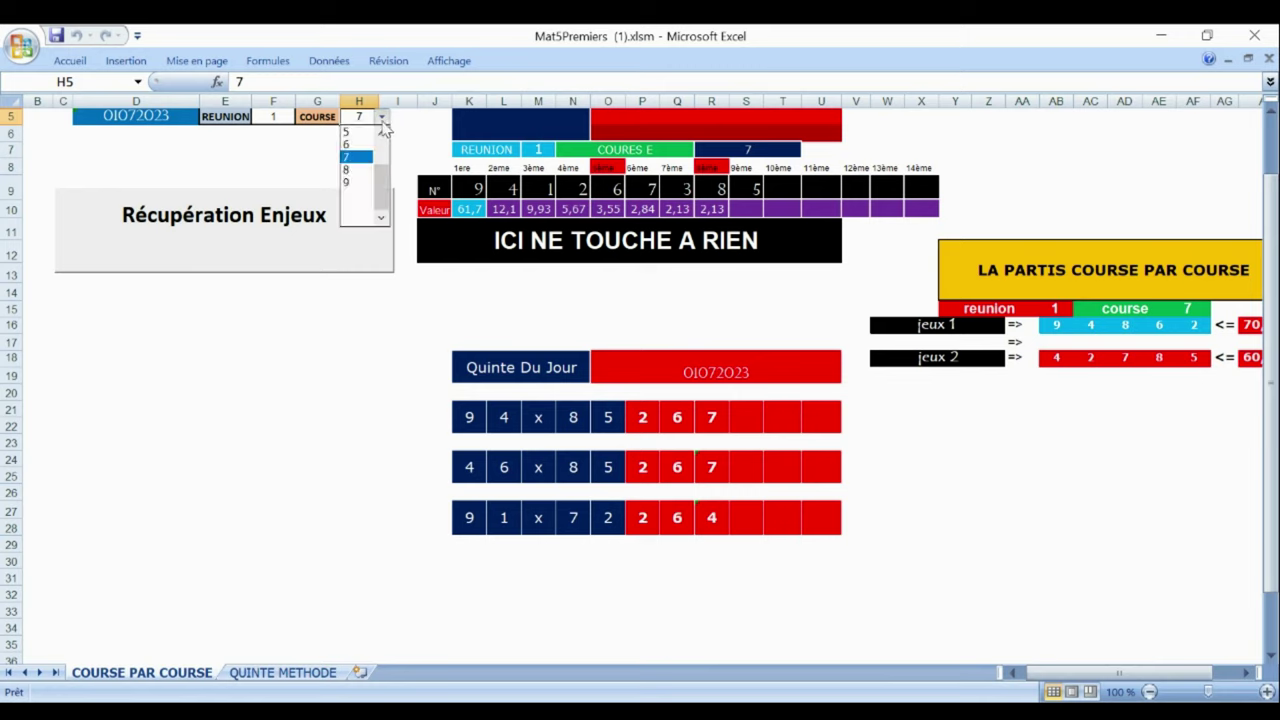
pyautogui.click(350, 171)
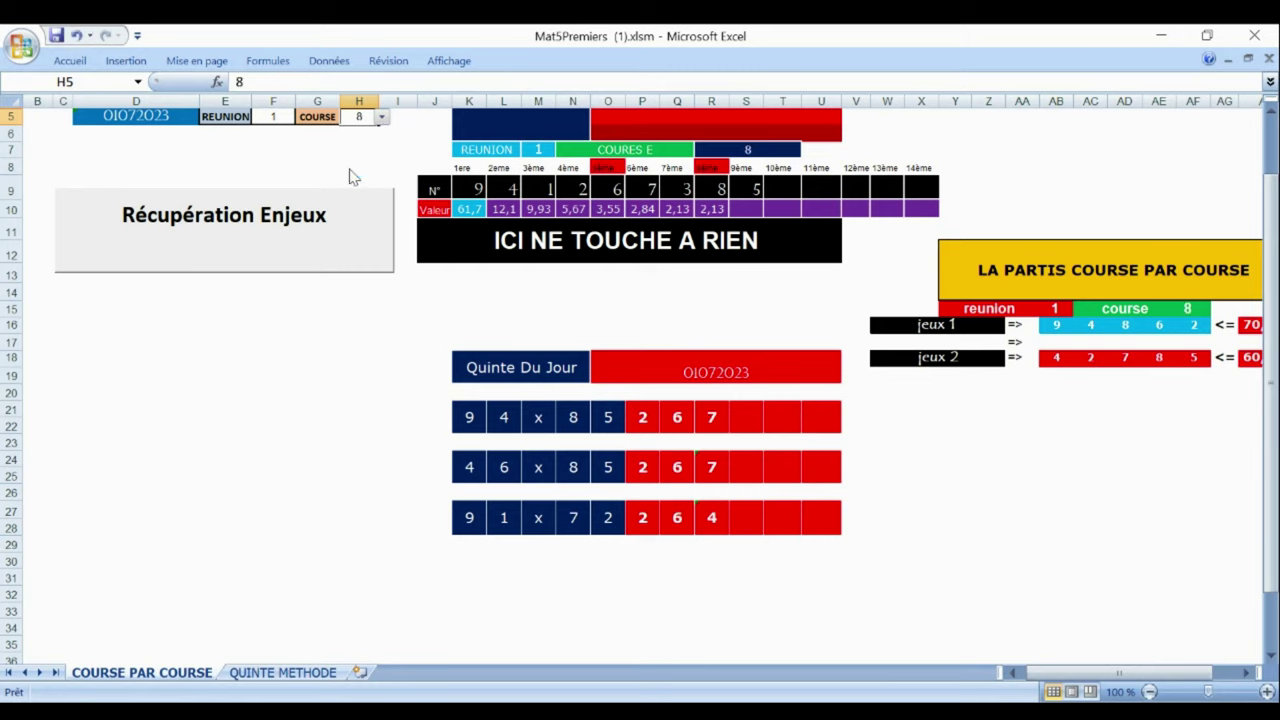
pyautogui.click(258, 244)
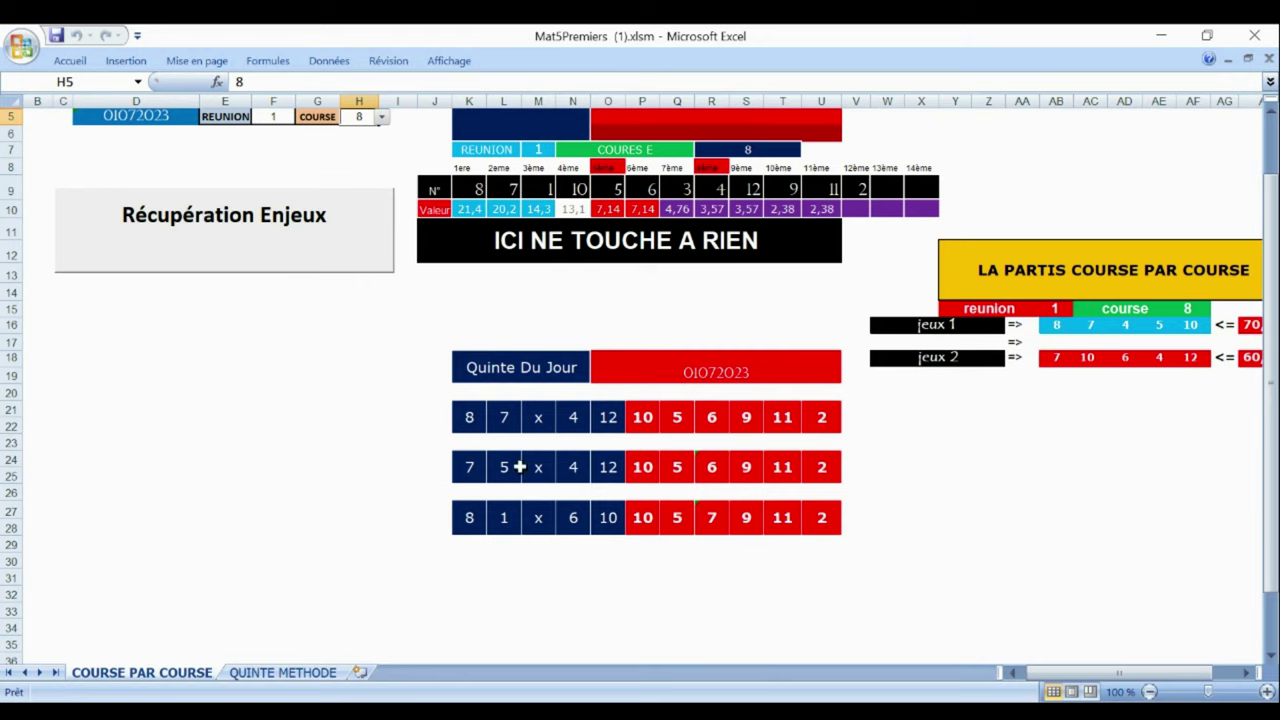
# Select race 9 of meeting 1 in the COURSE cell and fetch its stakes with Récupération Enjeux.
pyautogui.click(381, 118)
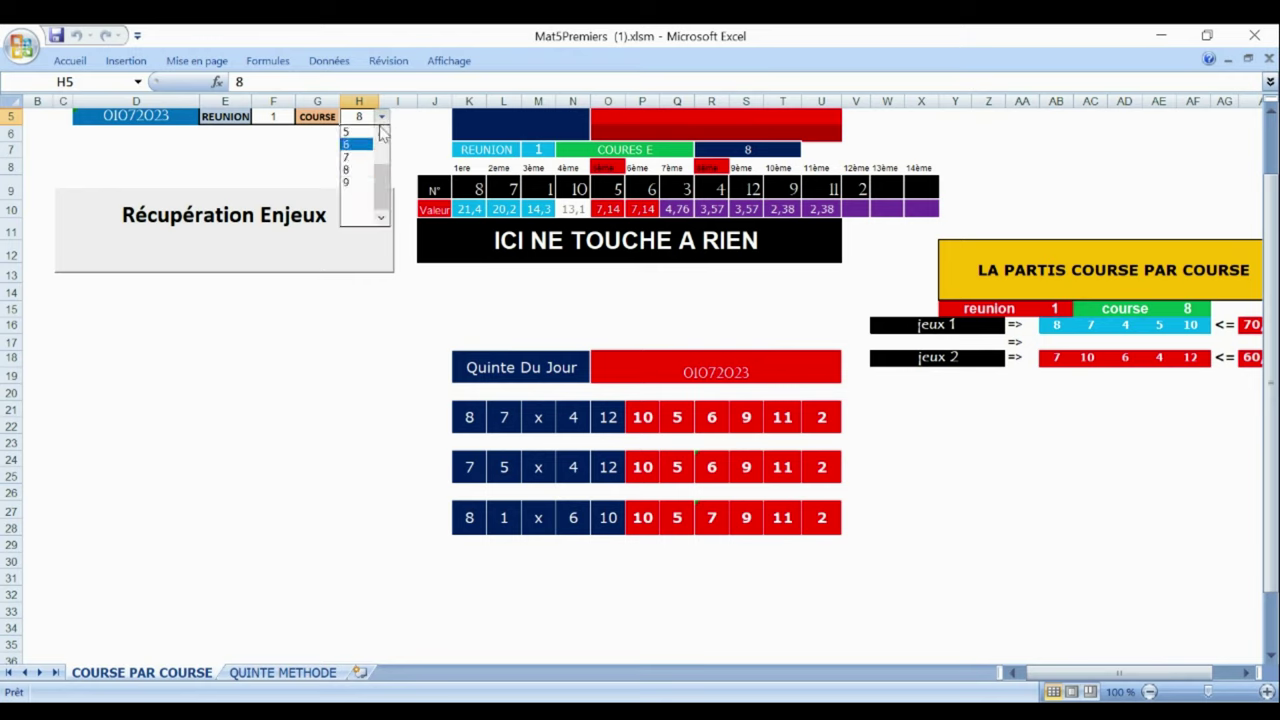
pyautogui.click(358, 183)
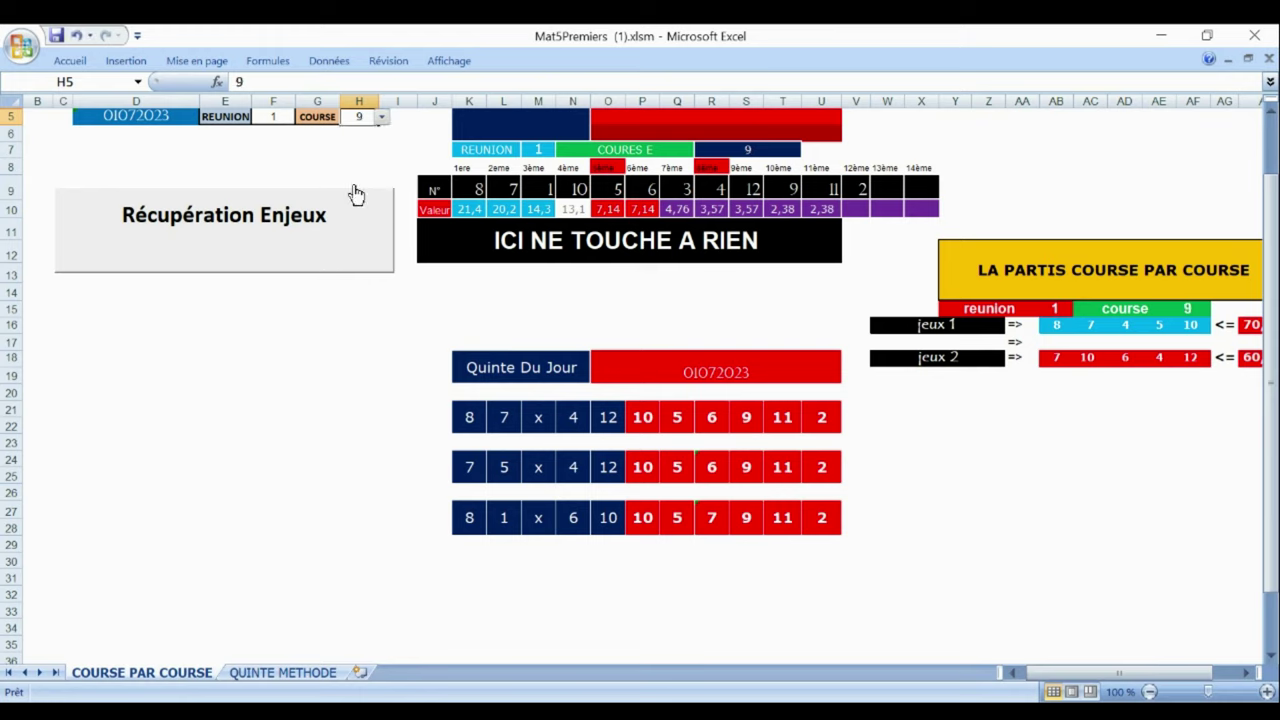
pyautogui.click(289, 232)
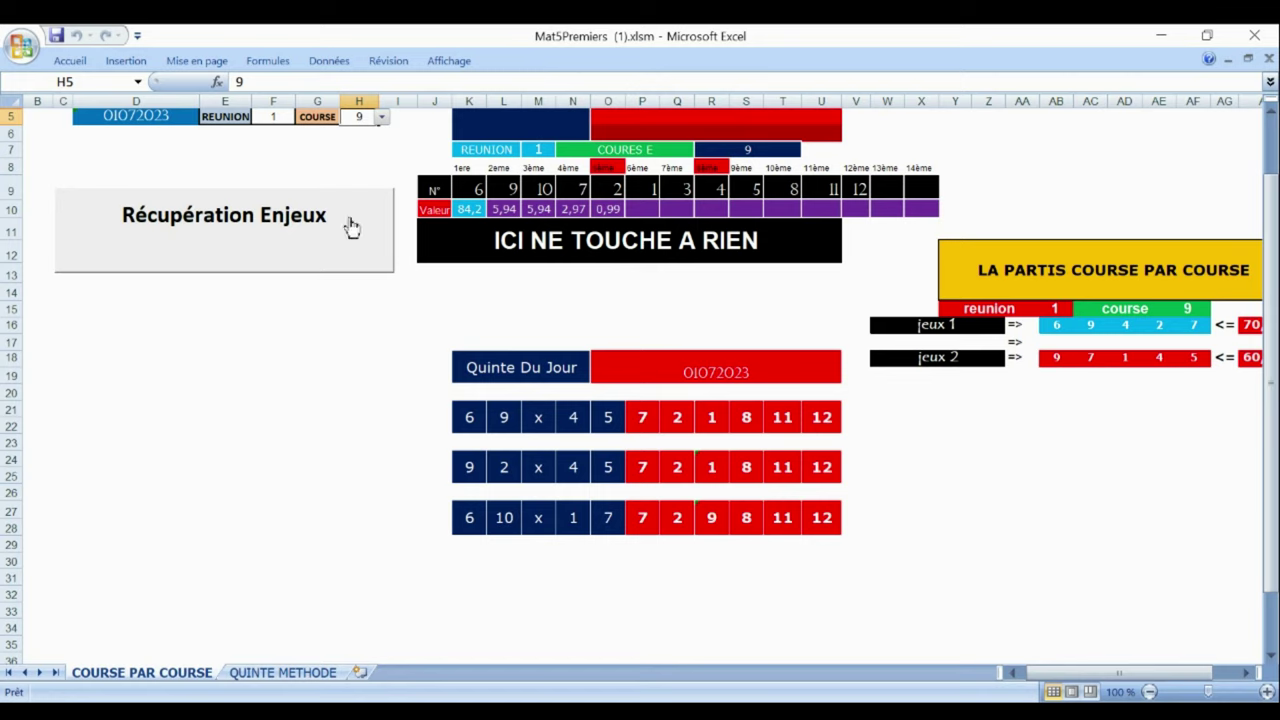
# Set REUNION to 4 and COURSE to 1, and retrieve that race's stakes with Récupération Enjeux.
pyautogui.click(277, 115)
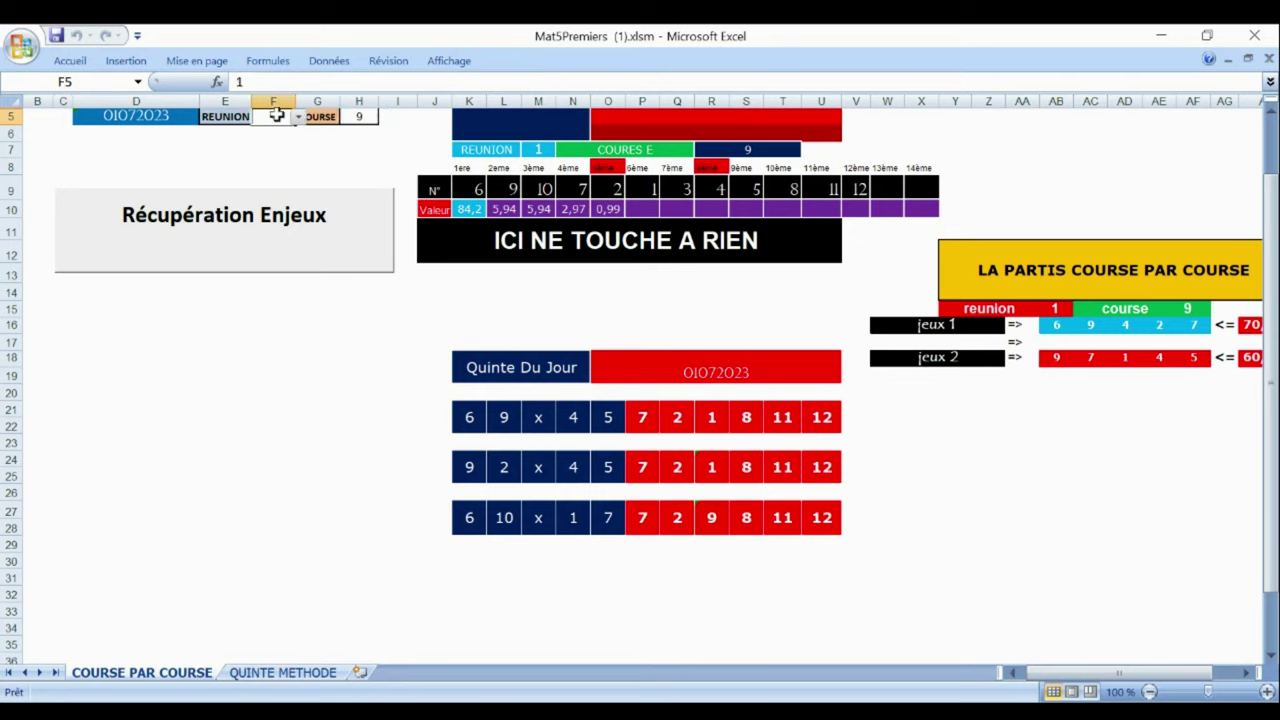
pyautogui.click(297, 117)
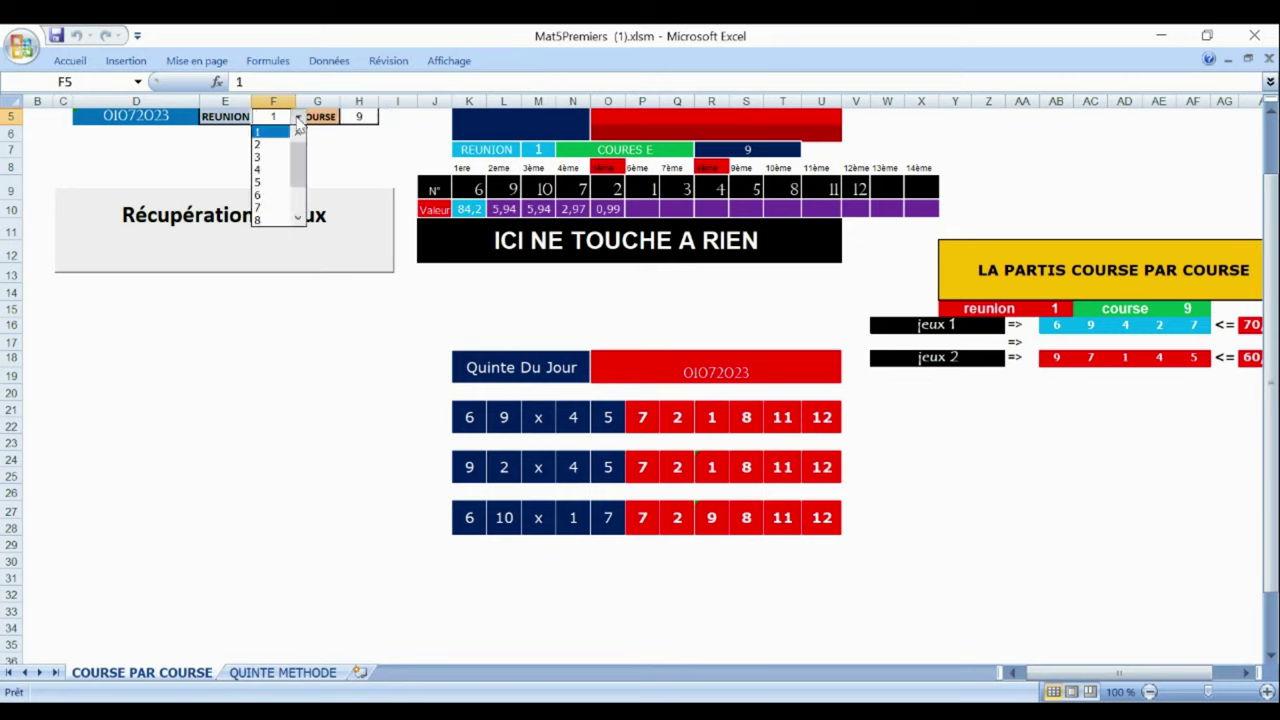
pyautogui.click(274, 172)
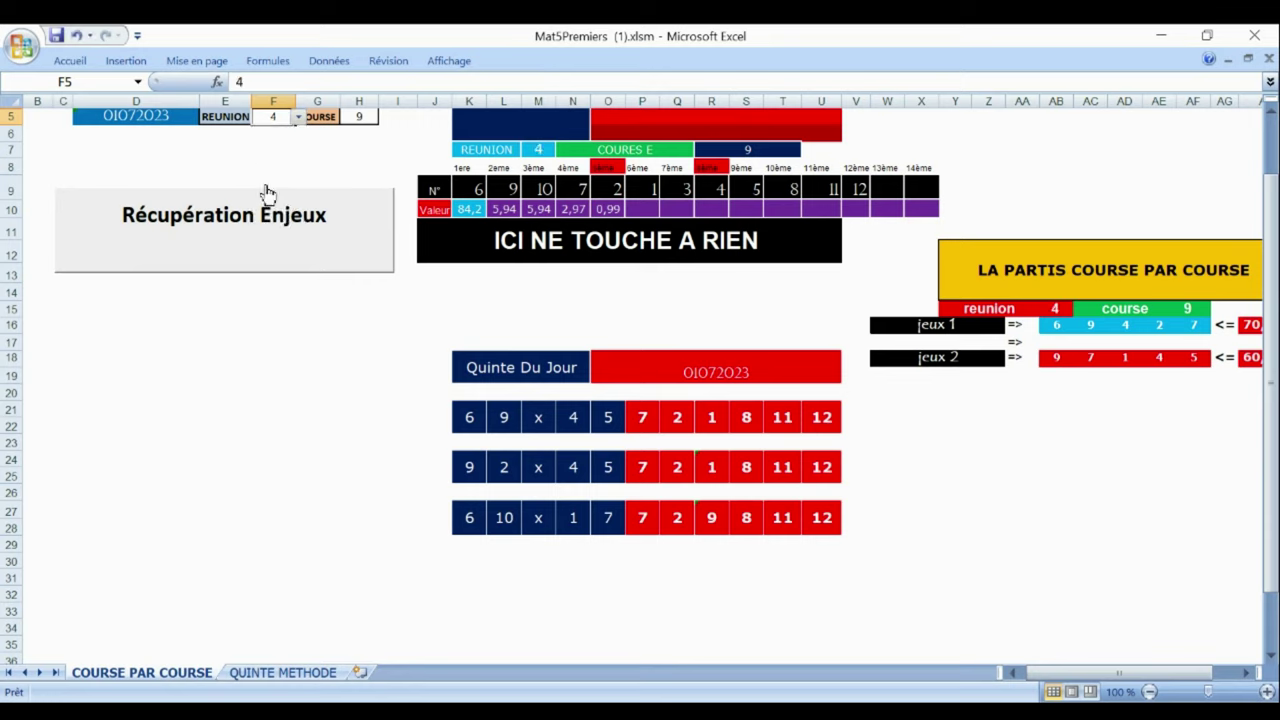
pyautogui.click(362, 115)
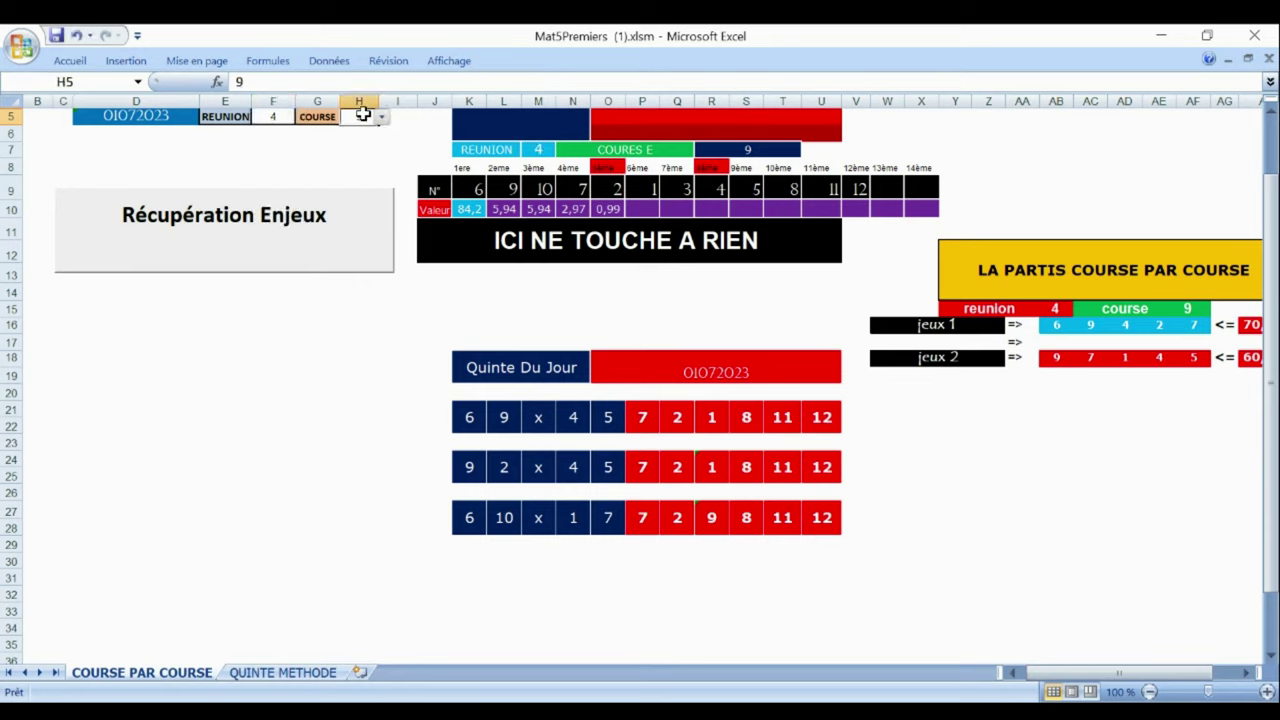
pyautogui.click(381, 118)
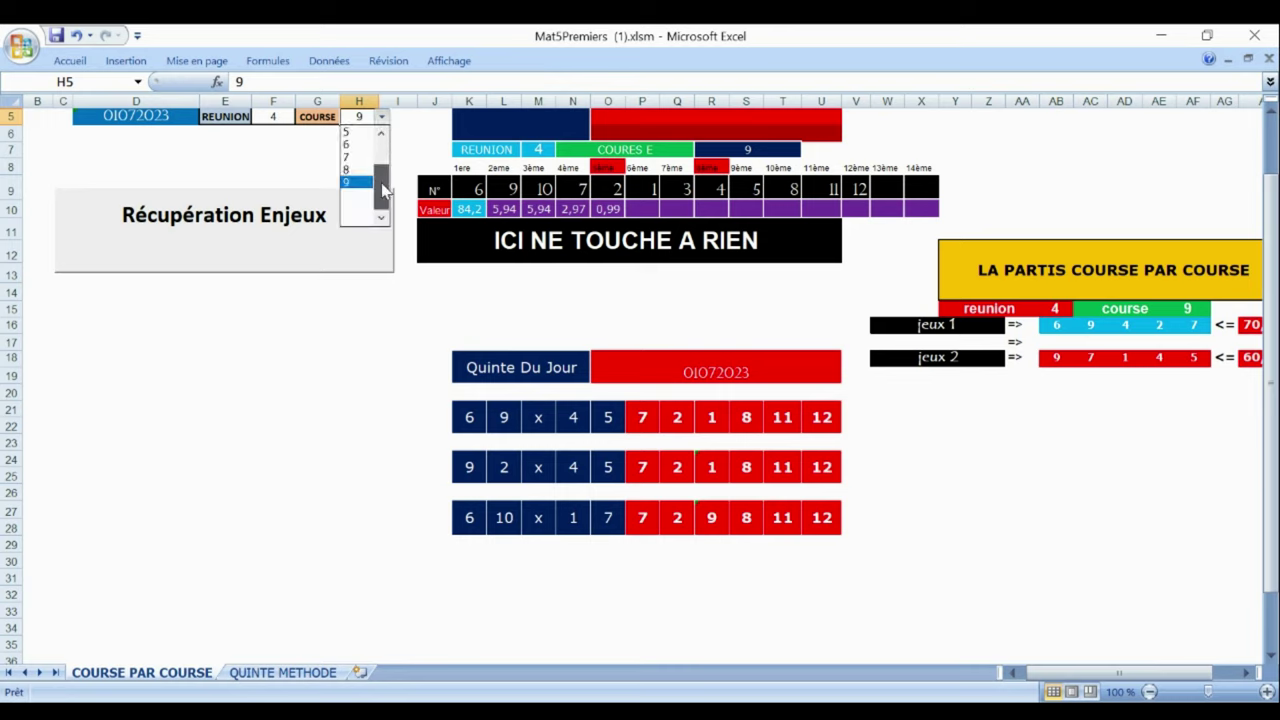
pyautogui.moveTo(381, 183); pyautogui.dragTo(381, 166)
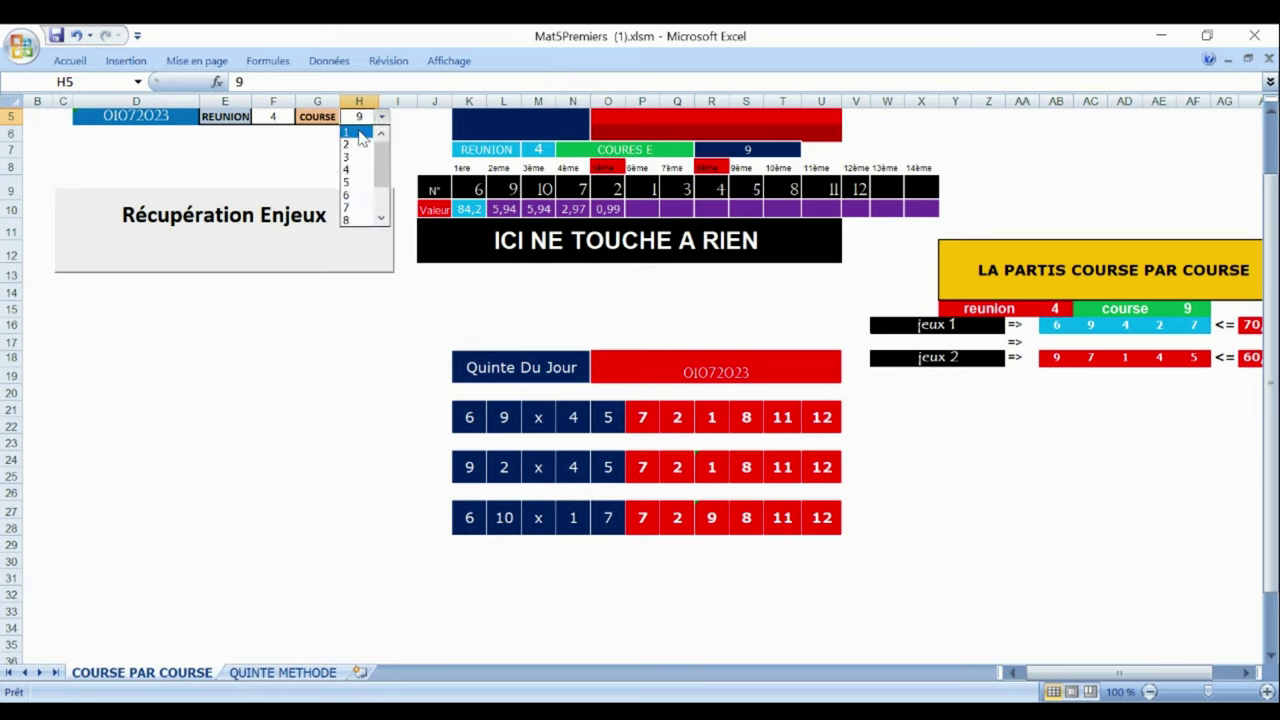
pyautogui.click(358, 133)
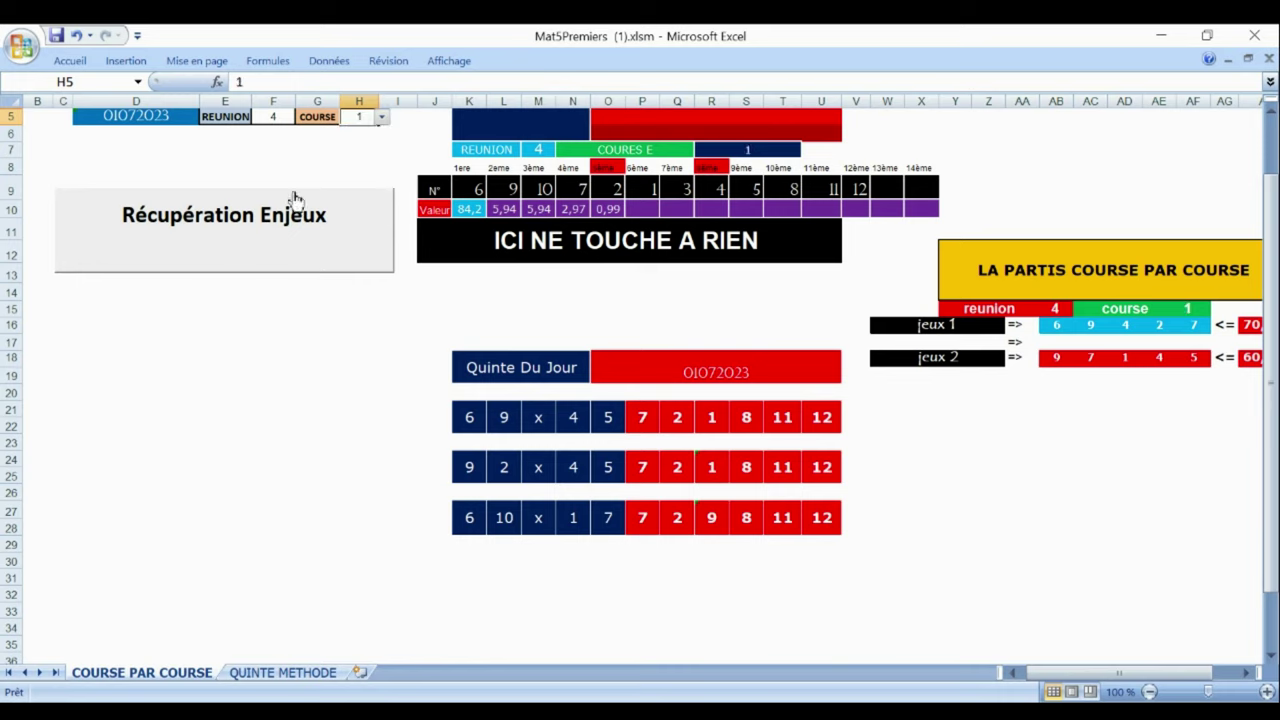
pyautogui.click(273, 222)
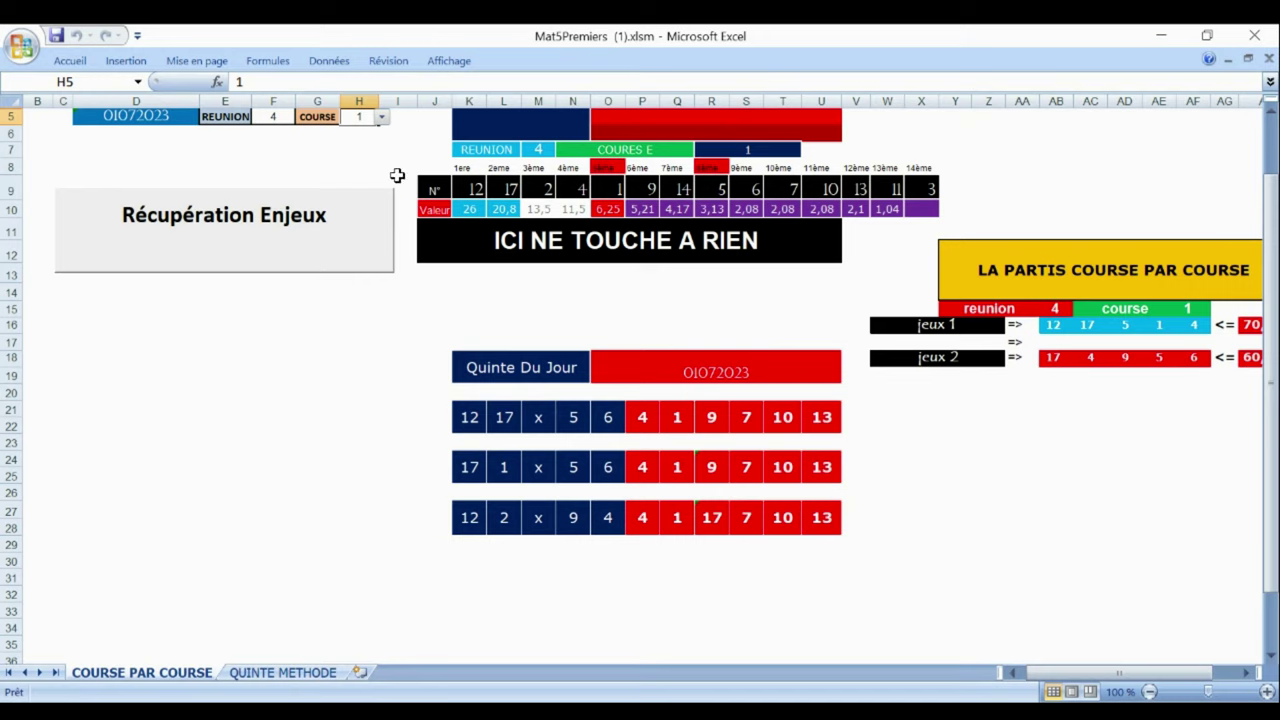
# Set COURSE to 2 for meeting 4 and retrieve that race's stakes with Récupération Enjeux.
pyautogui.click(381, 117)
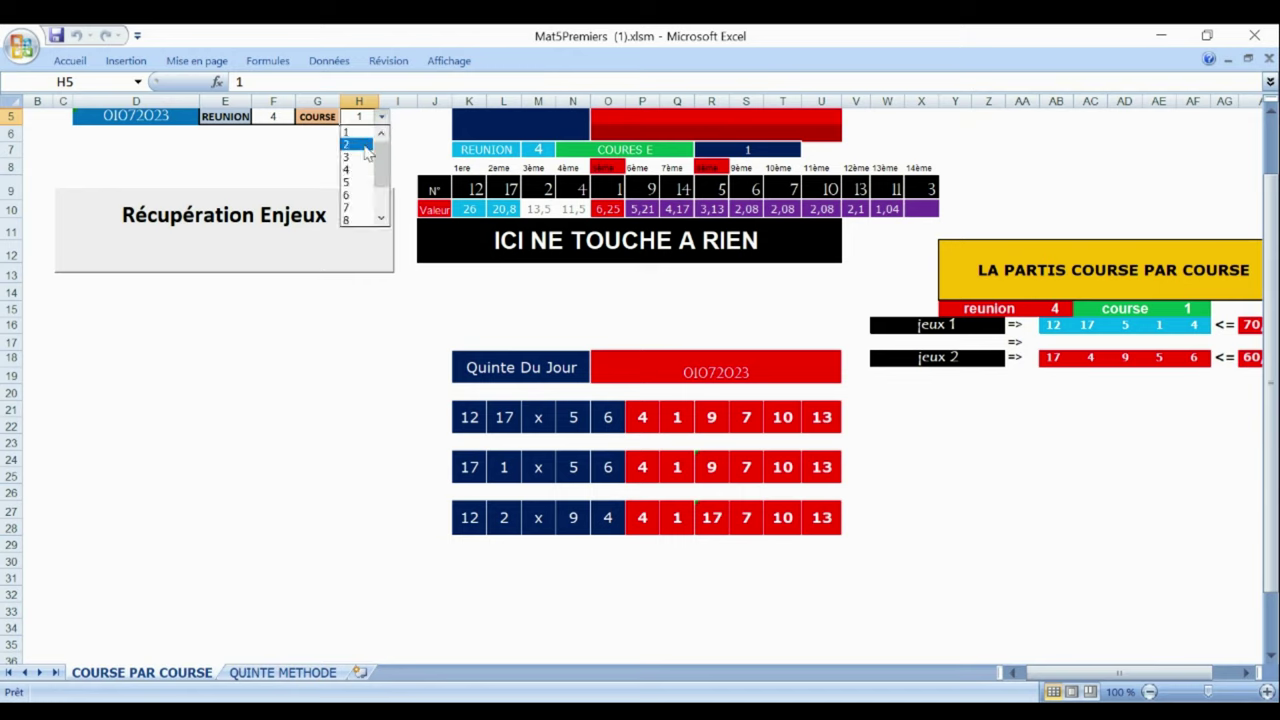
pyautogui.click(367, 157)
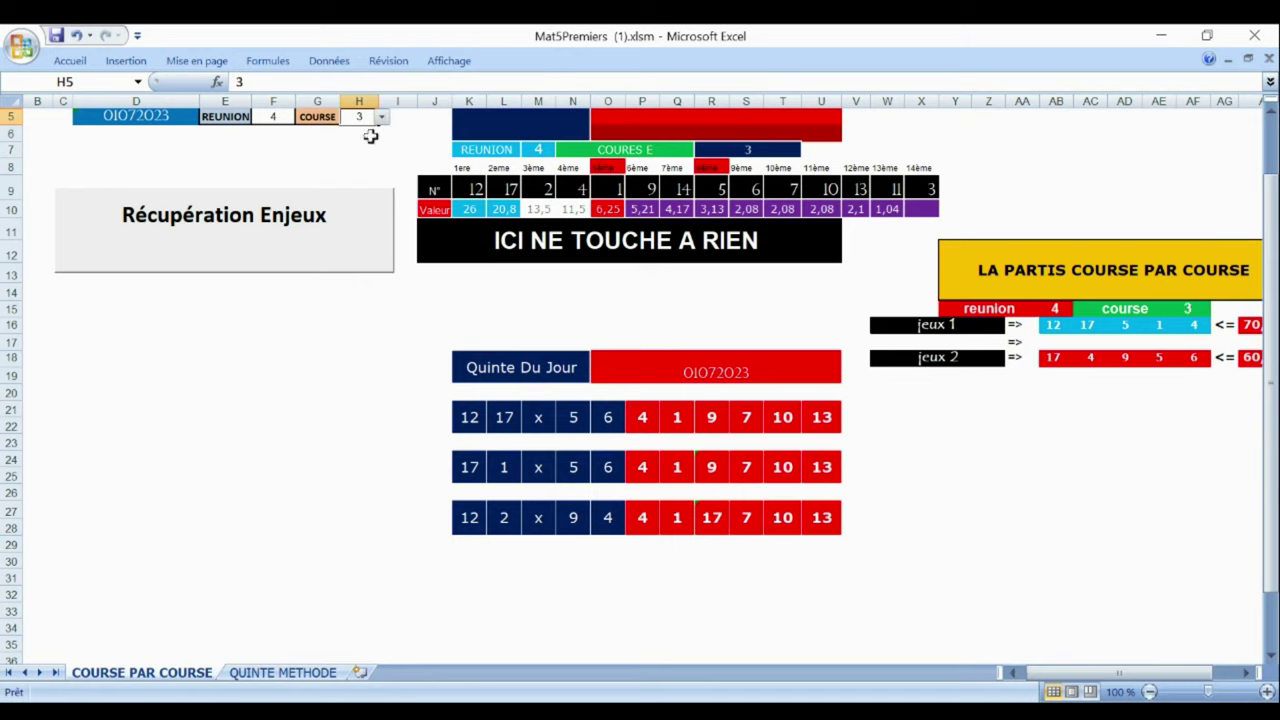
pyautogui.click(382, 118)
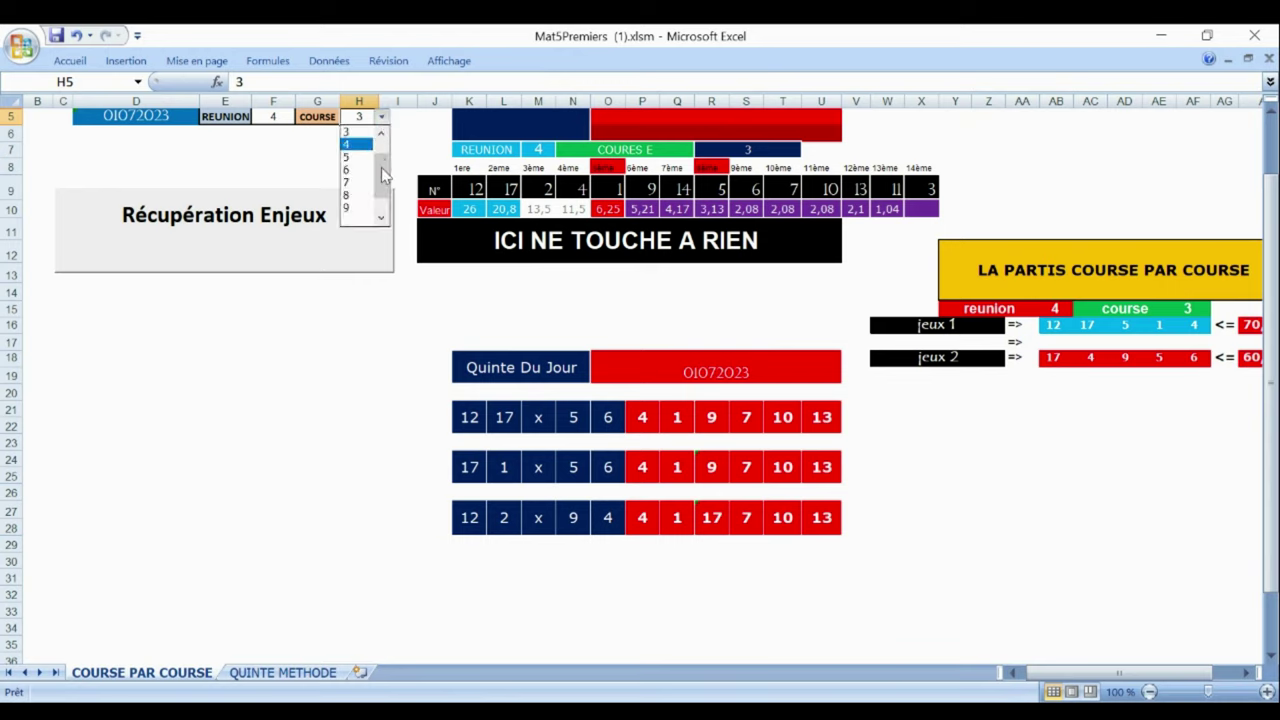
pyautogui.moveTo(381, 167); pyautogui.dragTo(378, 147)
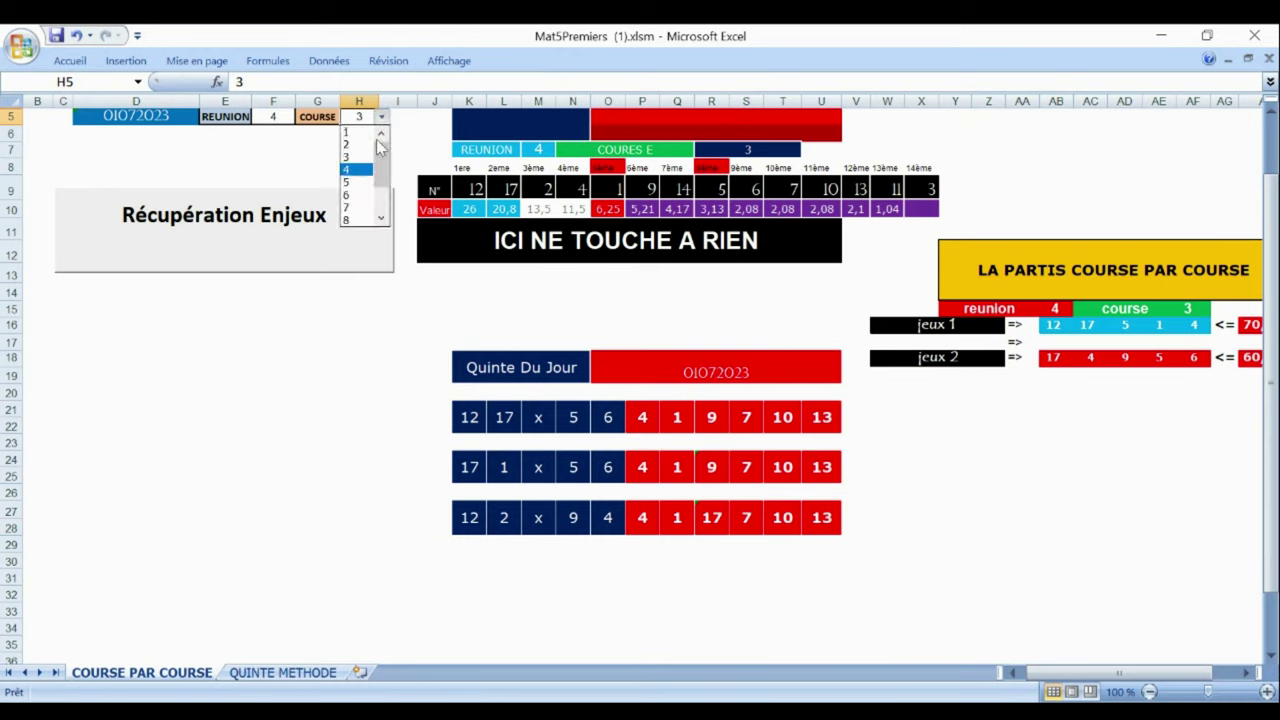
pyautogui.click(355, 146)
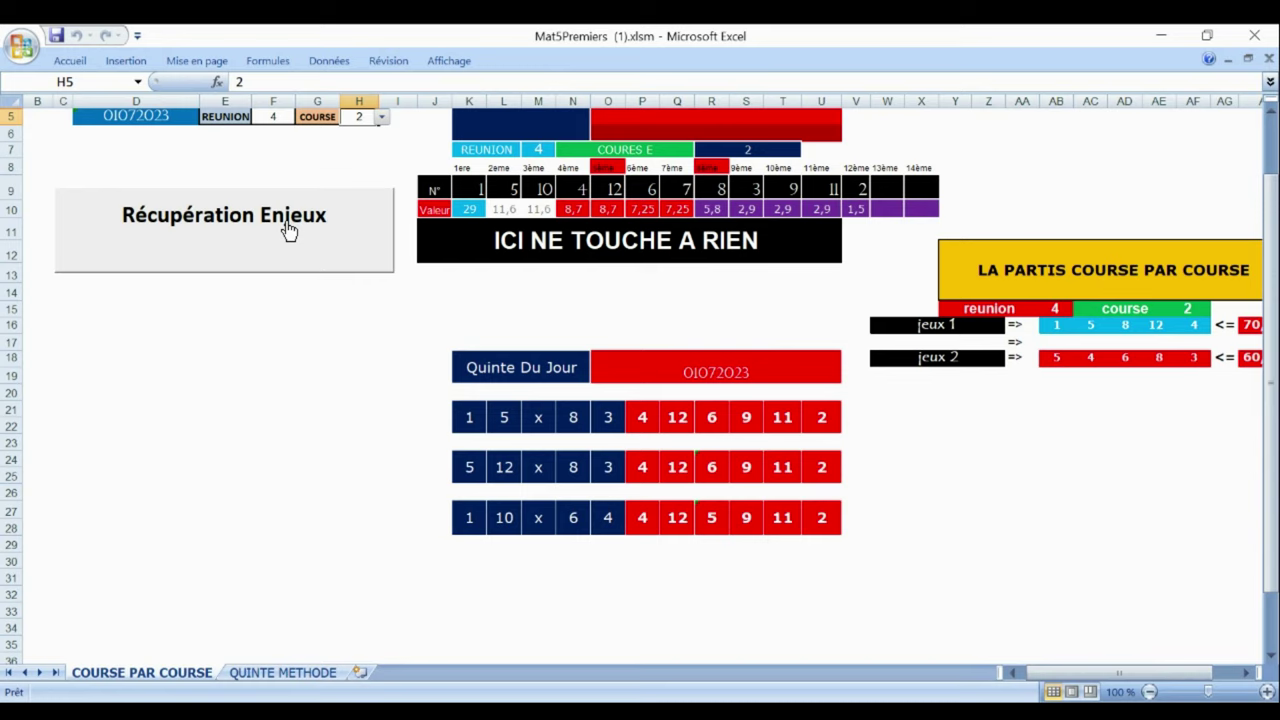
# Change COURSE to 3 for meeting 4 and run Récupération Enjeux for that race.
pyautogui.click(382, 118)
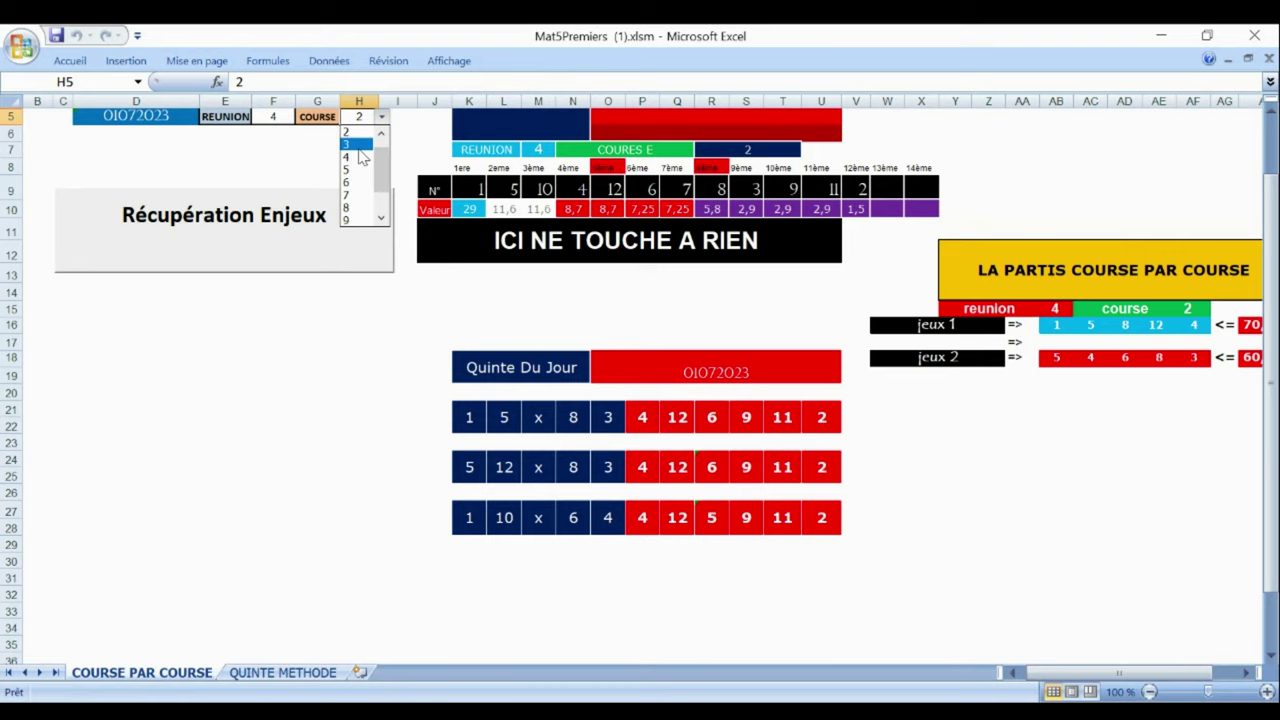
pyautogui.click(358, 145)
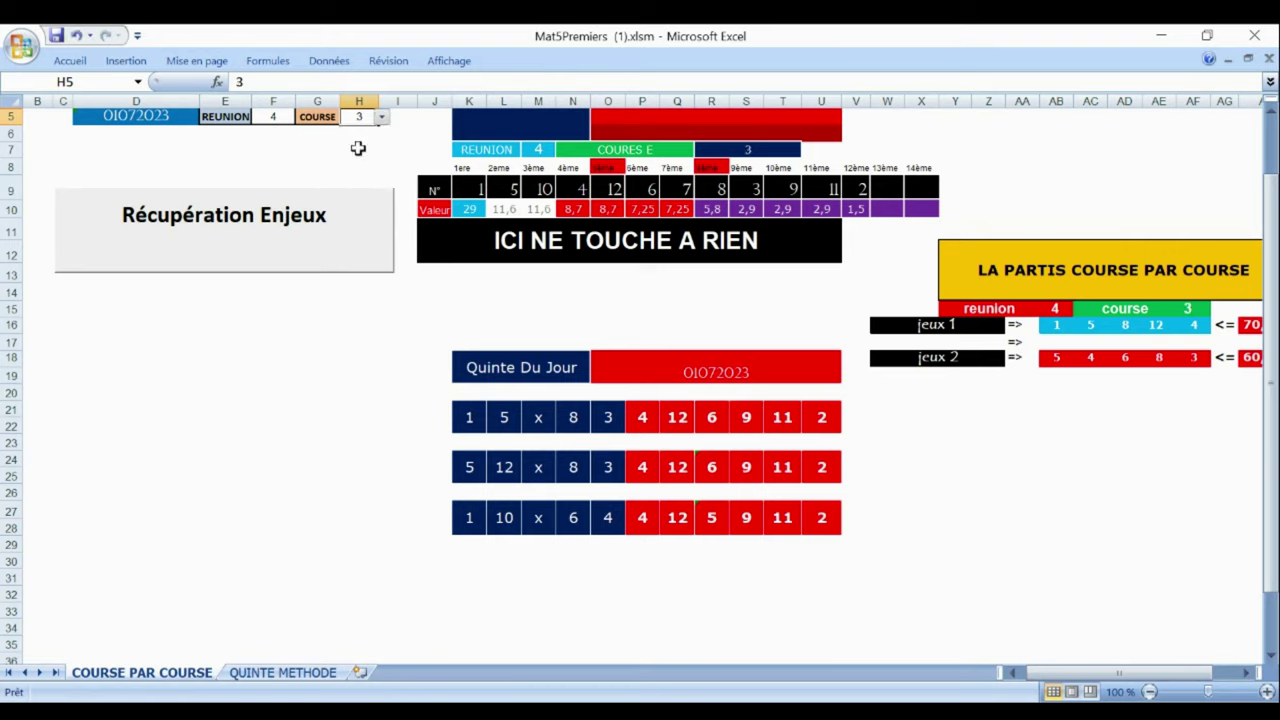
pyautogui.click(278, 241)
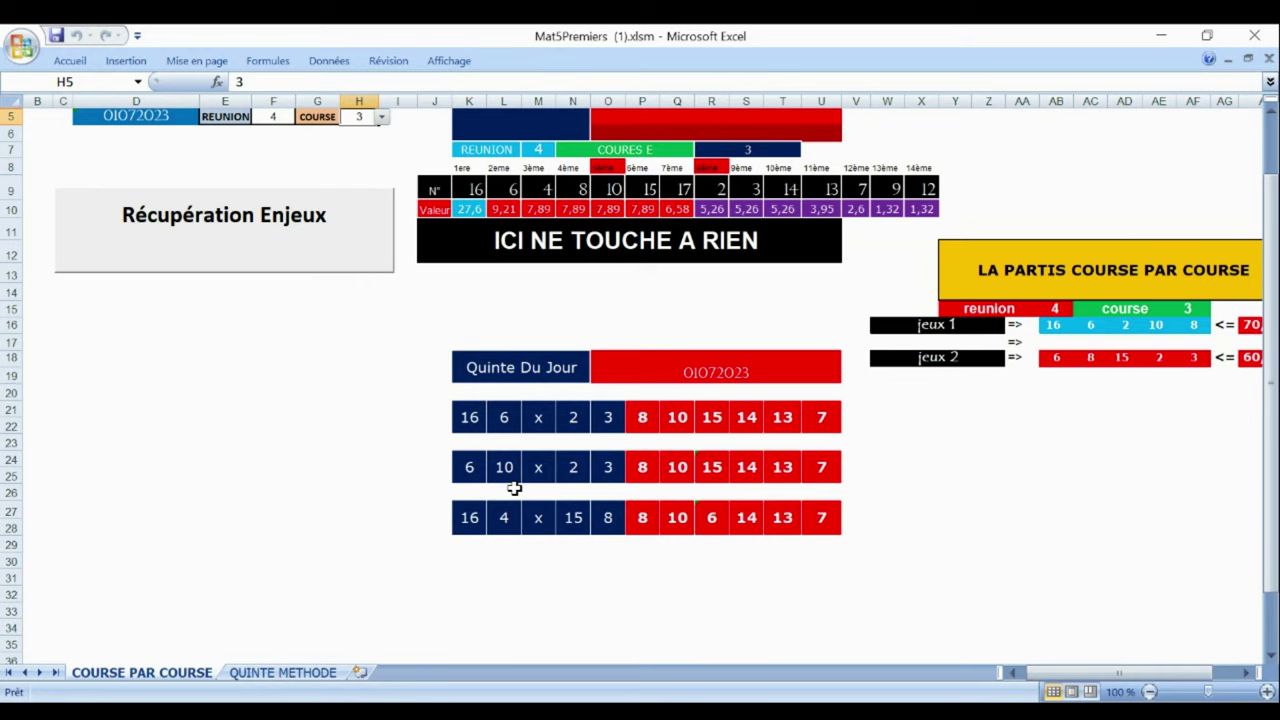
# Select race 4 of meeting 4 in the COURSE cell and fetch its stakes with Récupération Enjeux.
pyautogui.click(382, 118)
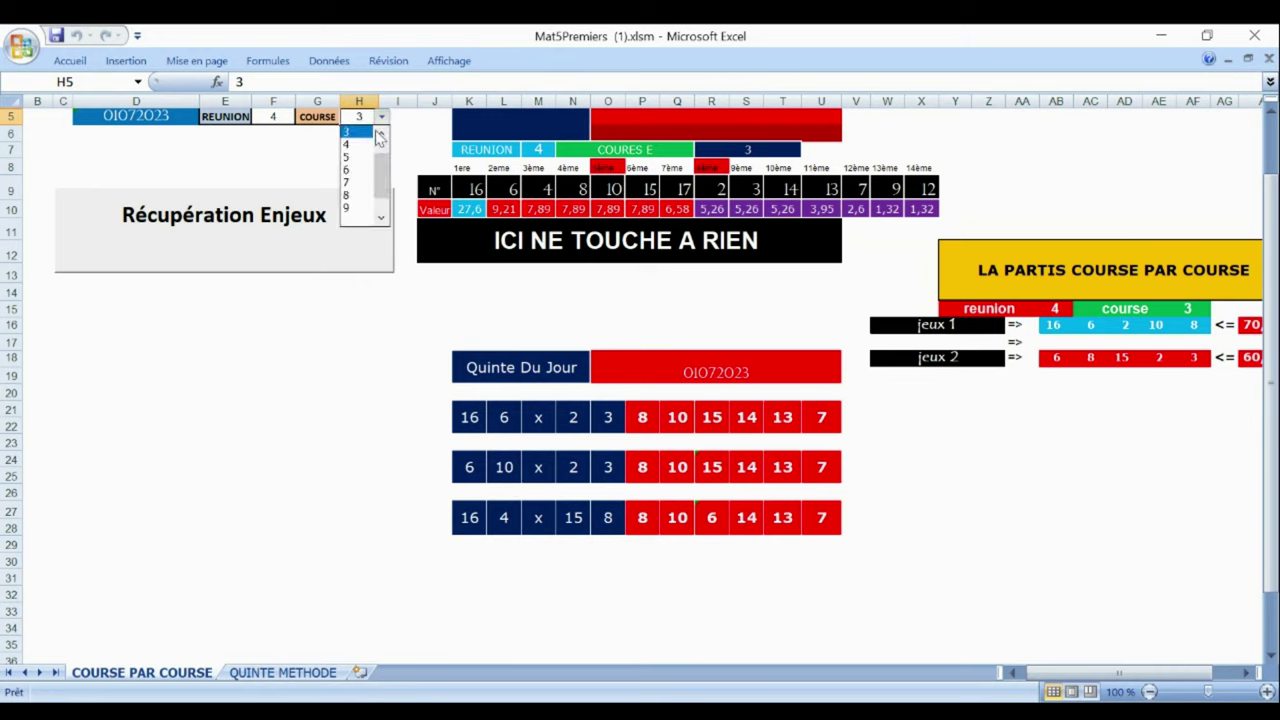
pyautogui.click(368, 148)
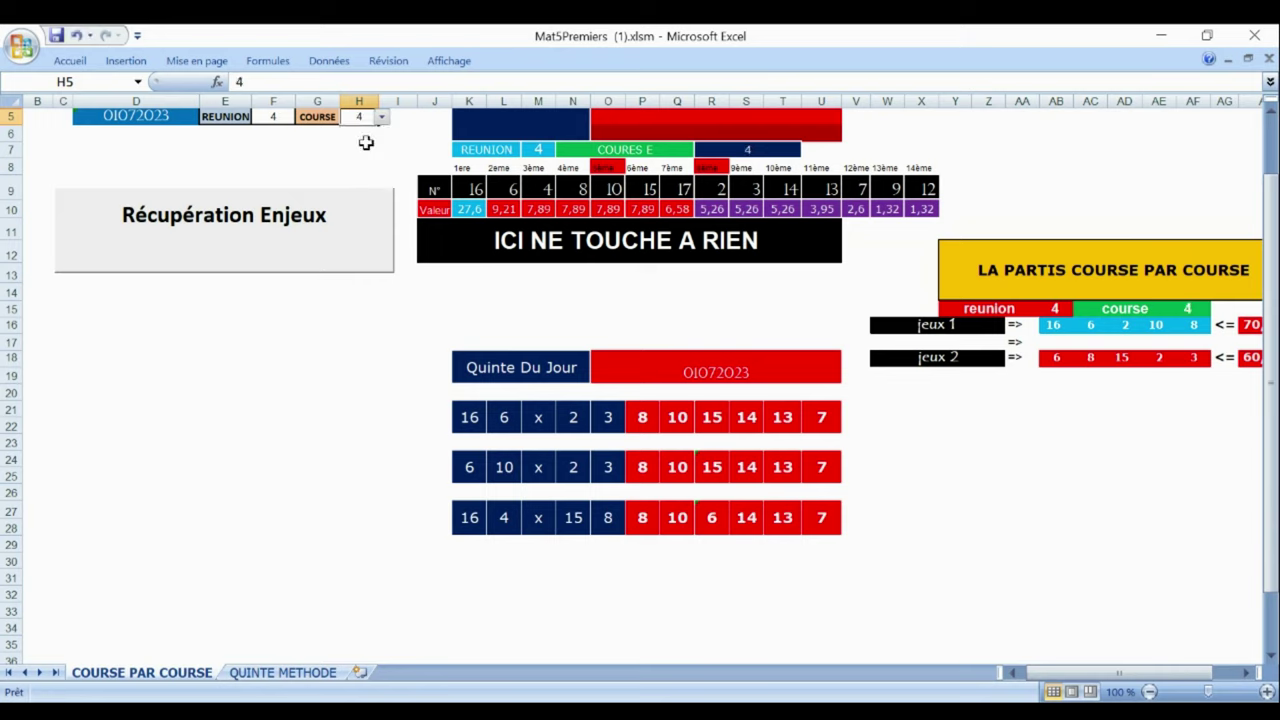
pyautogui.click(295, 237)
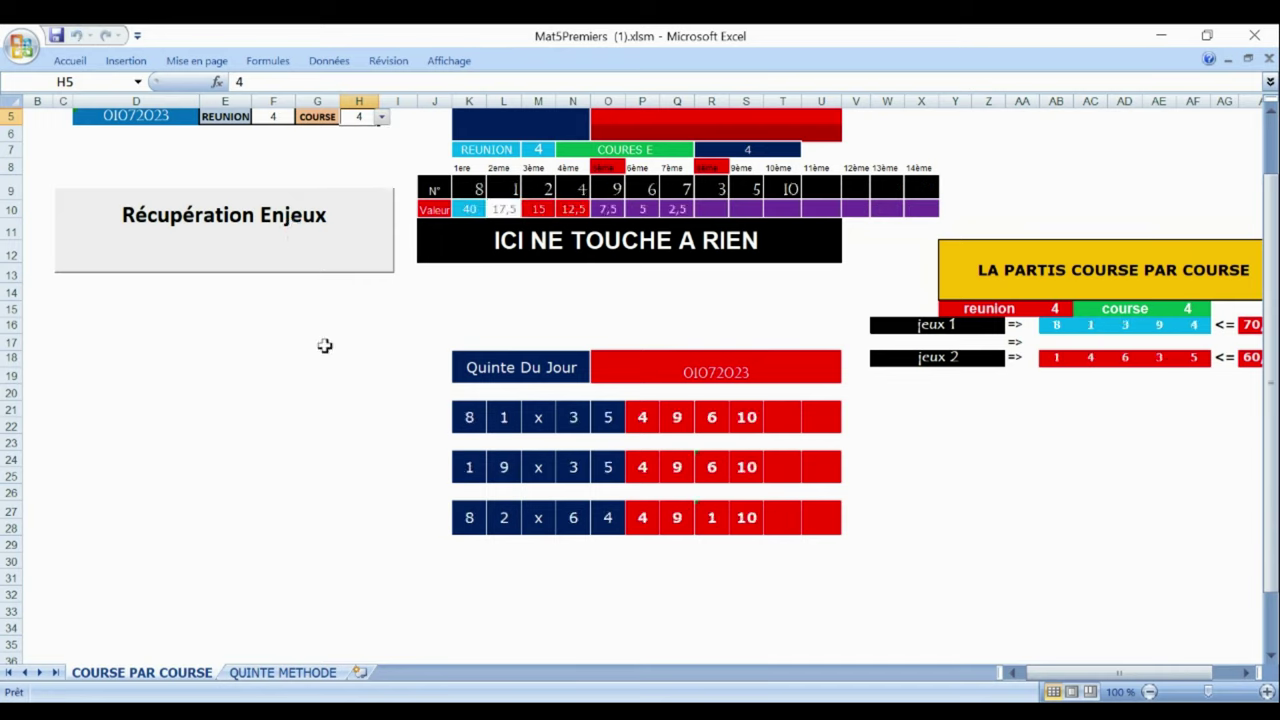
# Set COURSE to 5 for meeting 4 and load that race's stakes with Récupération Enjeux.
pyautogui.click(381, 118)
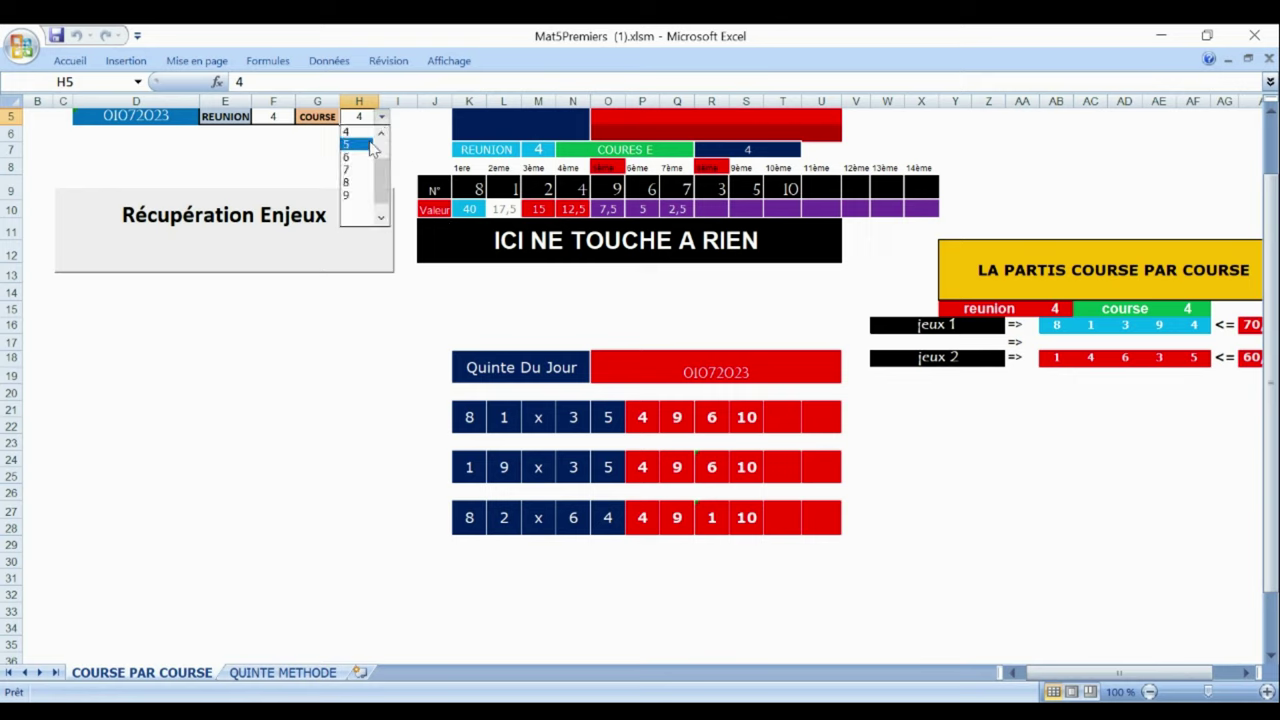
pyautogui.click(367, 147)
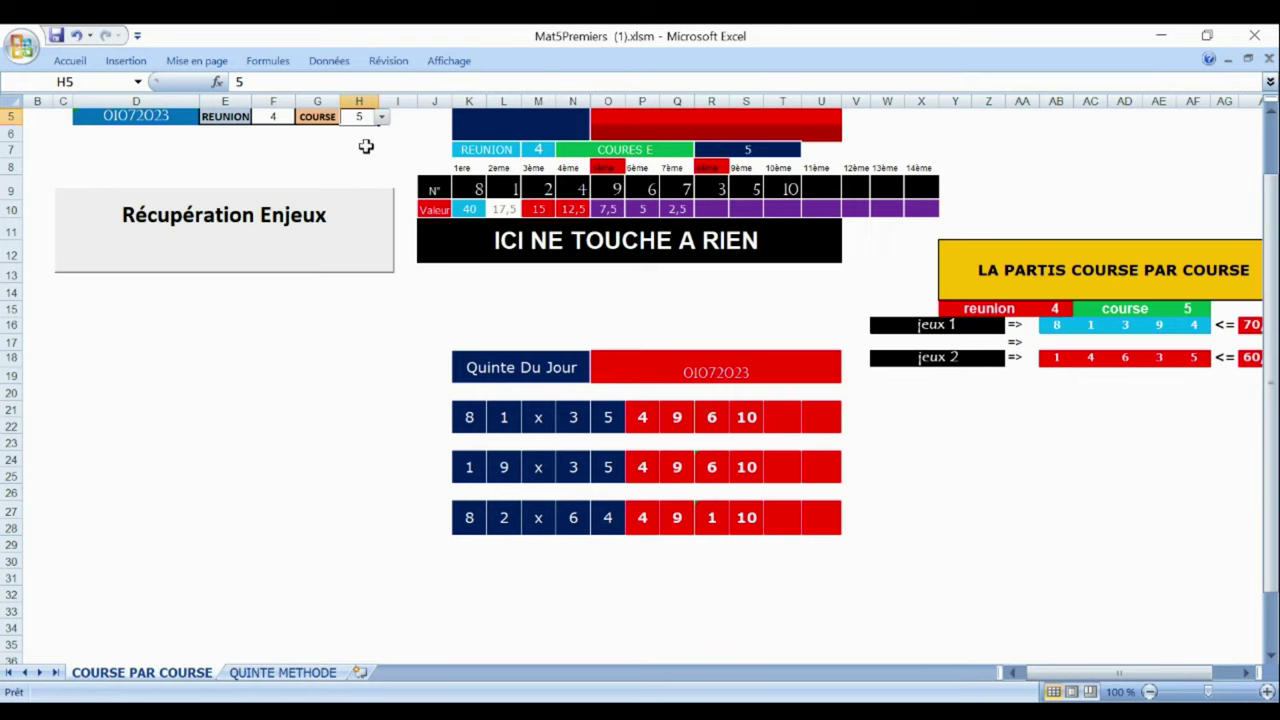
pyautogui.click(279, 229)
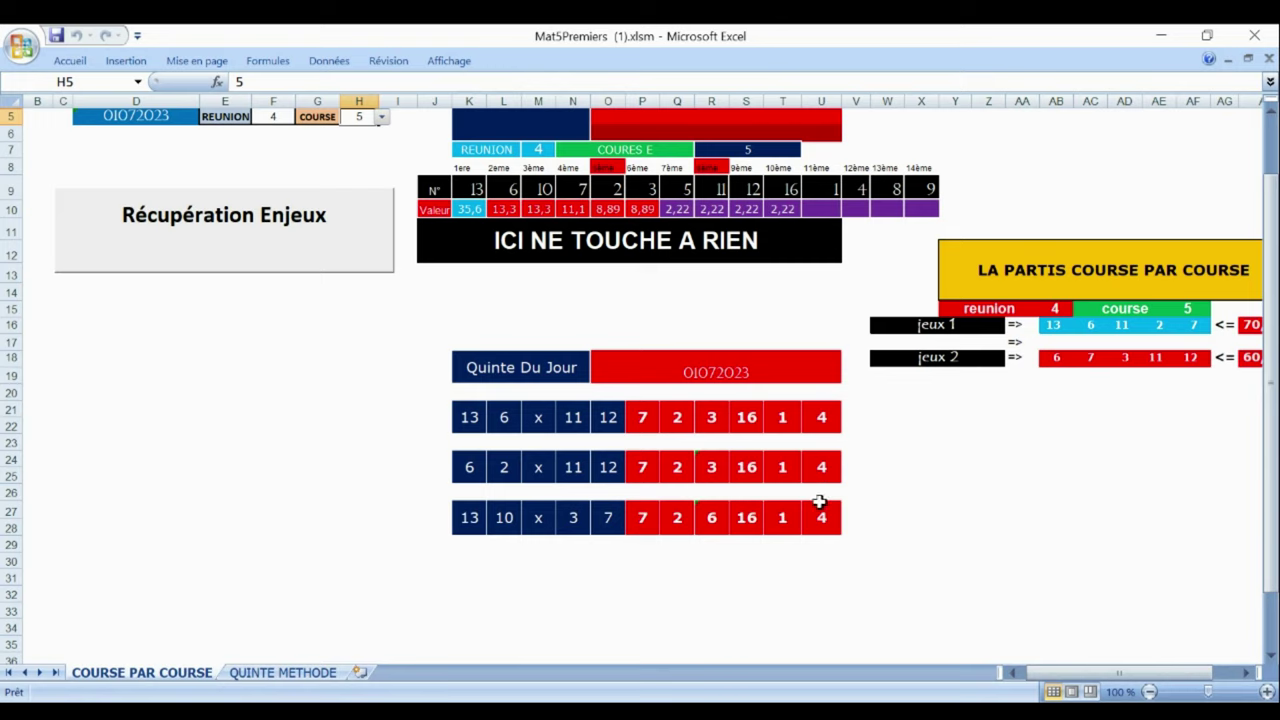
# Change COURSE to 6 for meeting 4 and retrieve the race's stakes with Récupération Enjeux.
pyautogui.click(381, 117)
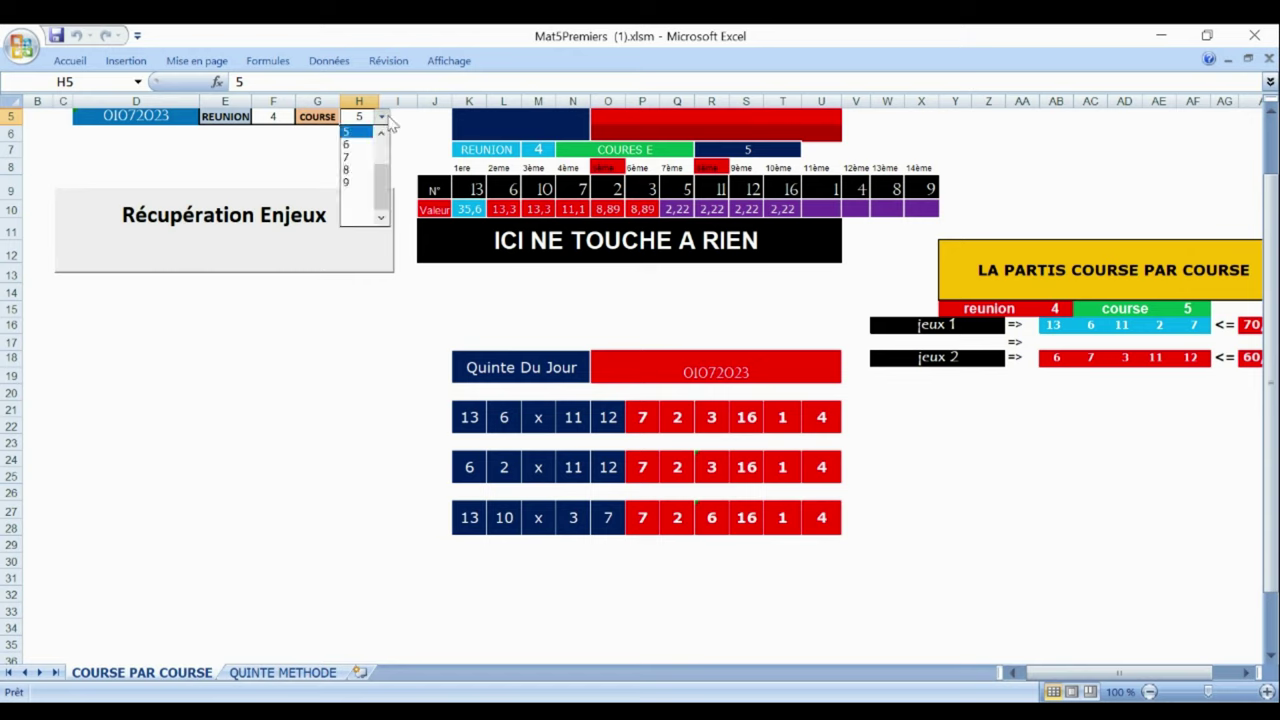
pyautogui.click(361, 146)
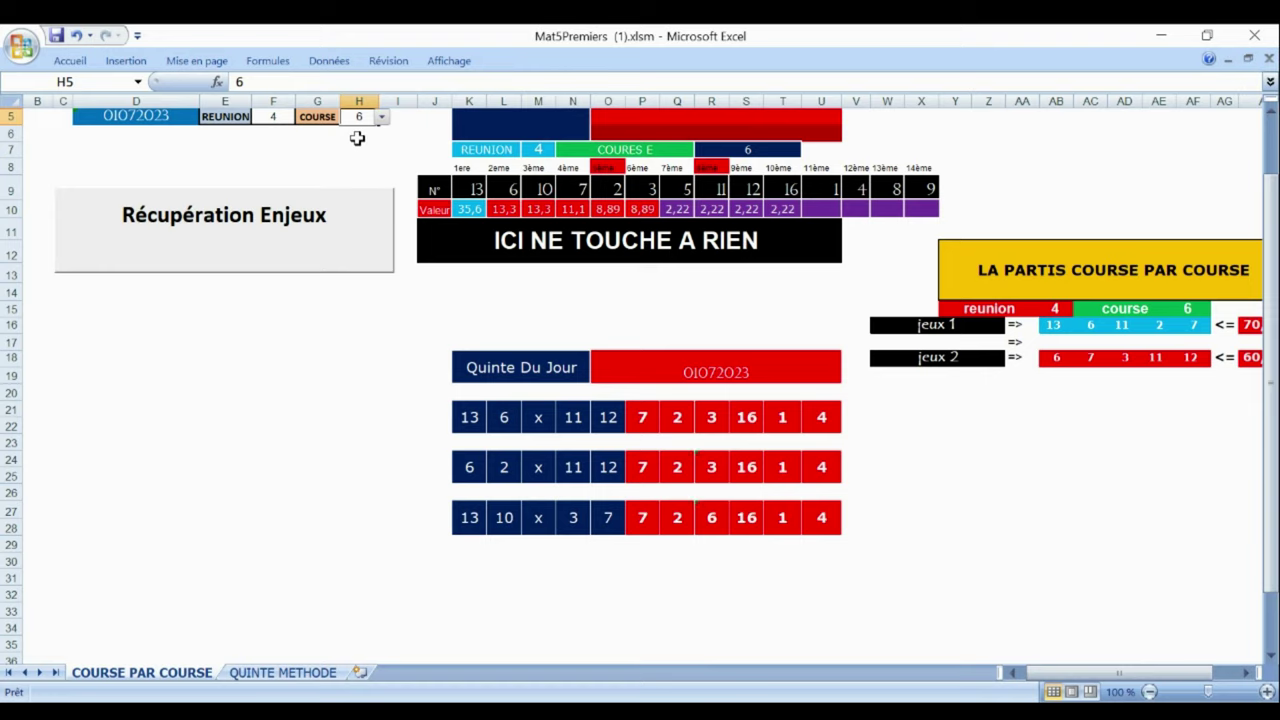
pyautogui.click(287, 228)
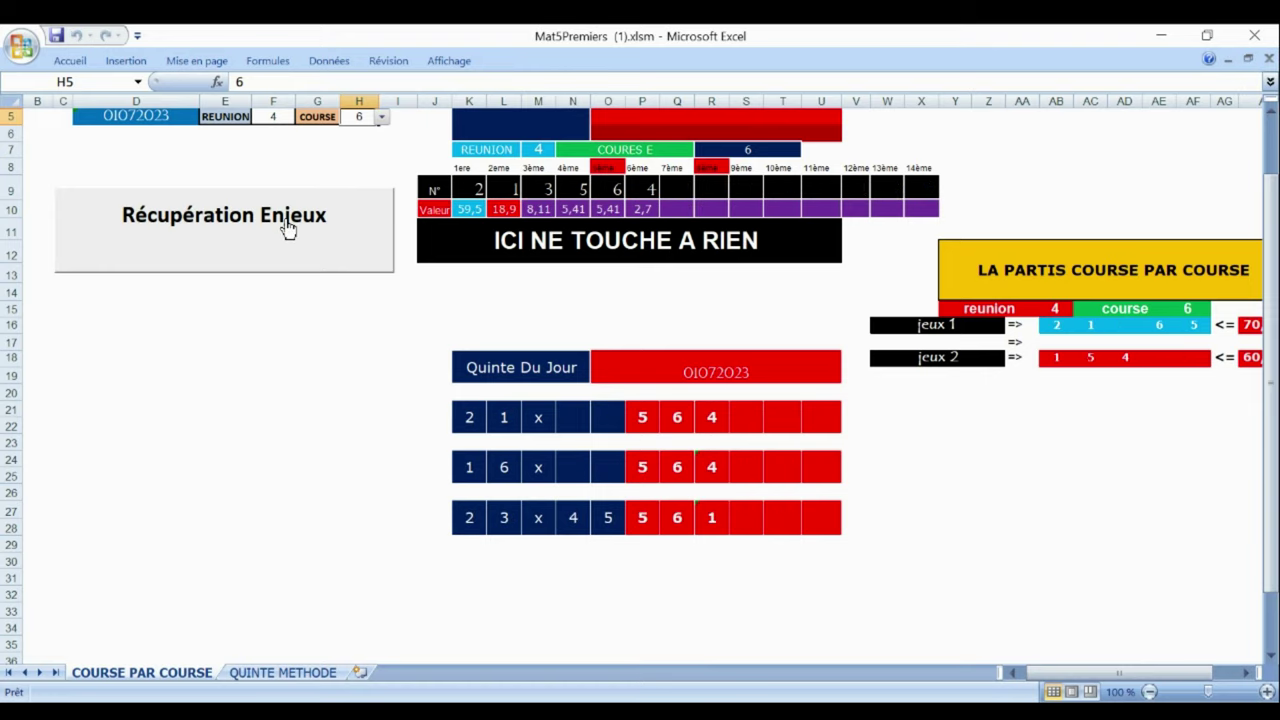
# Select race 7 of meeting 4 in the COURSE cell and run Récupération Enjeux to load its stakes.
pyautogui.click(382, 118)
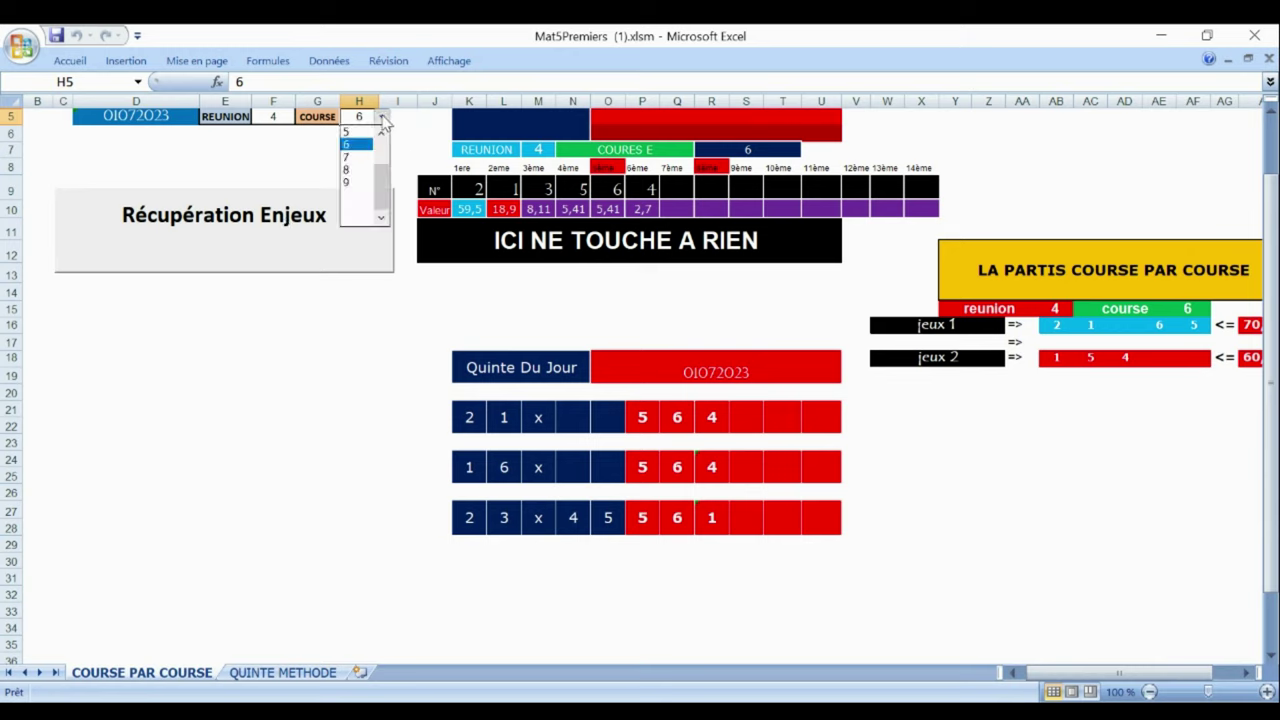
pyautogui.click(366, 158)
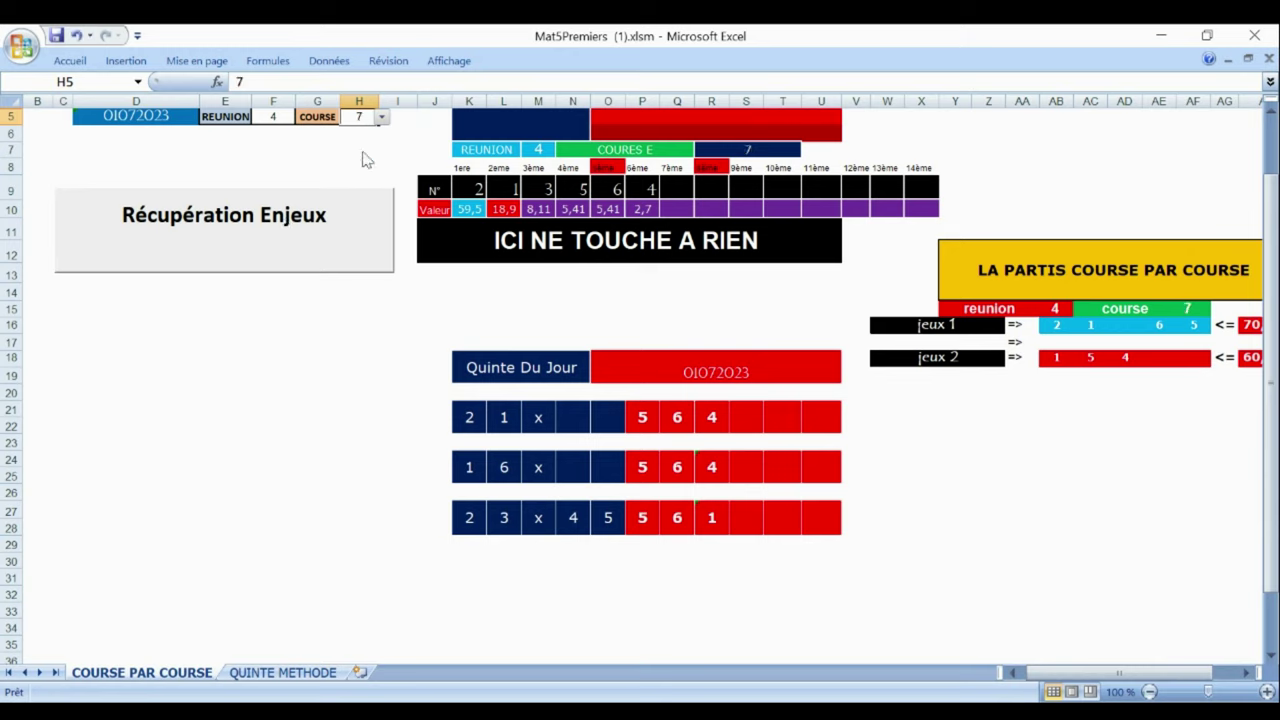
pyautogui.click(286, 250)
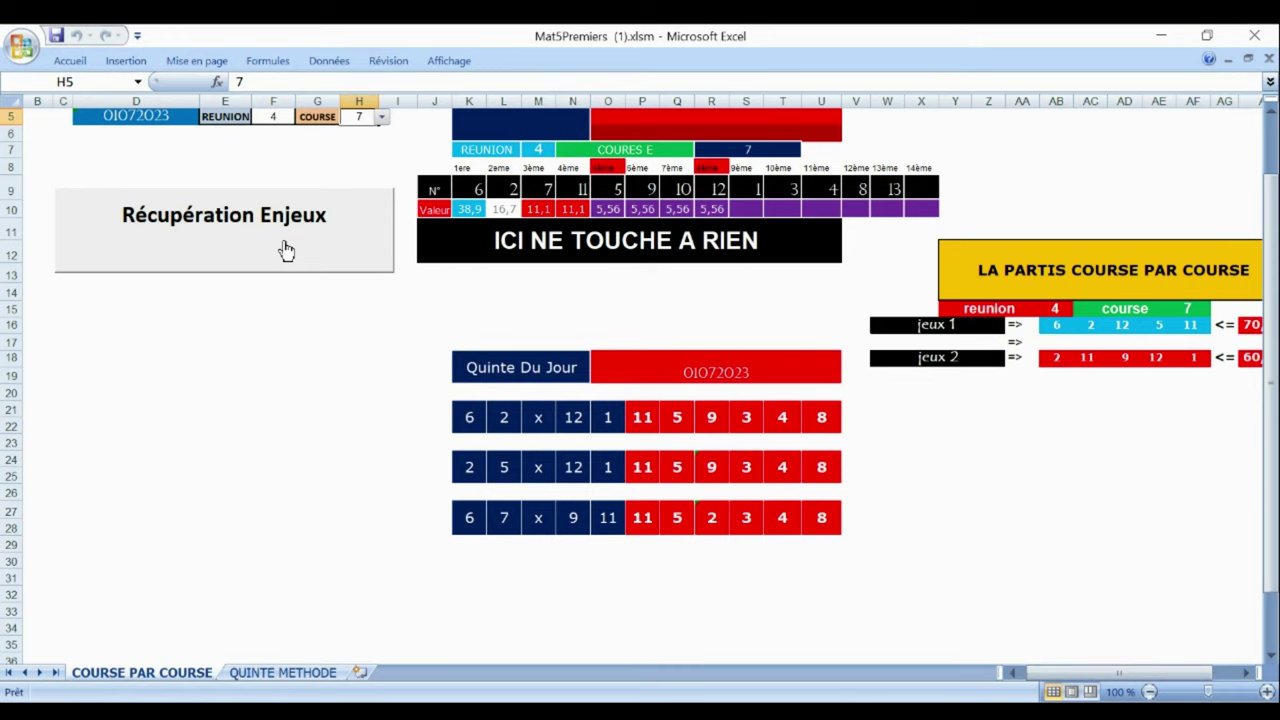
# Set COURSE to 8 for meeting 4 and fetch that race's stakes with Récupération Enjeux.
pyautogui.click(381, 118)
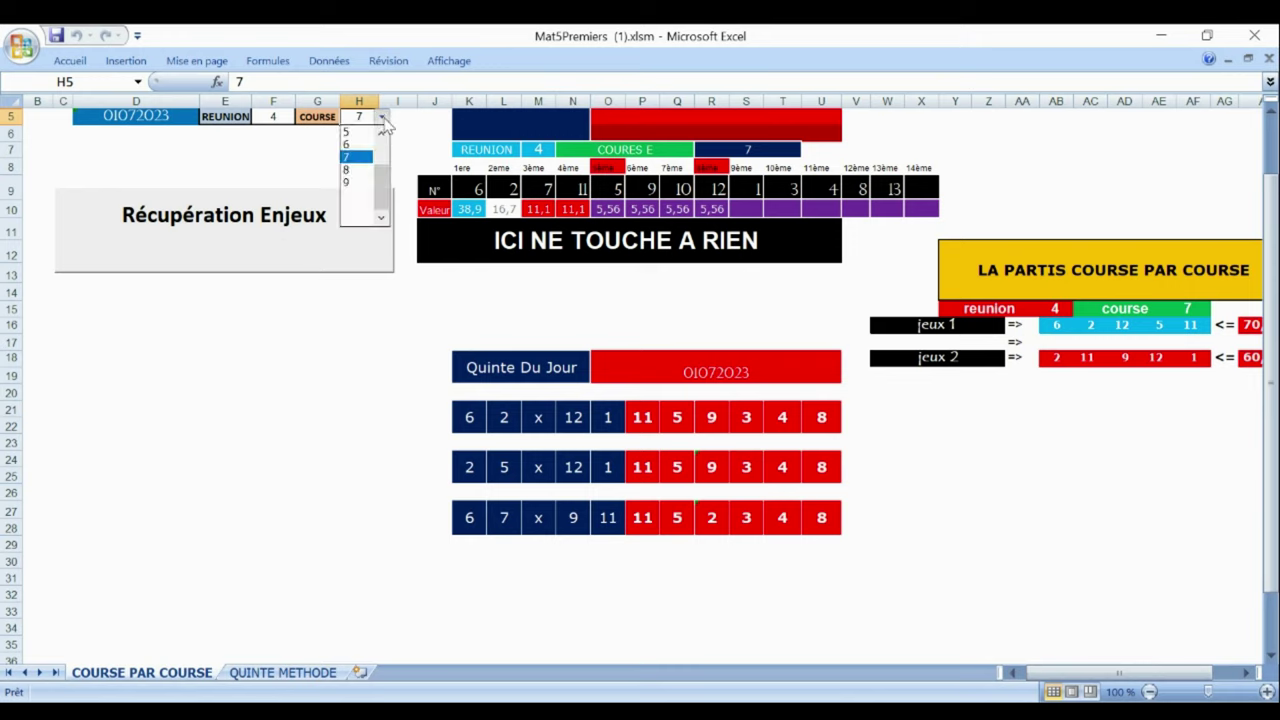
pyautogui.click(361, 172)
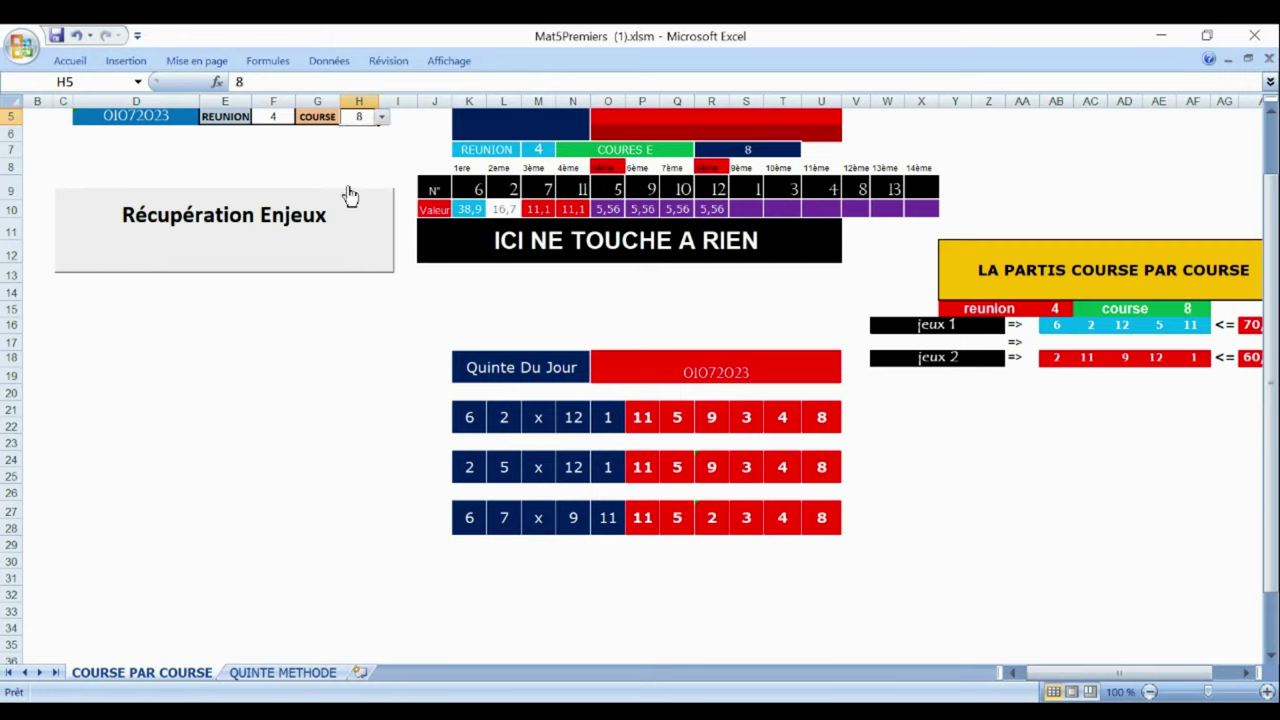
pyautogui.click(275, 232)
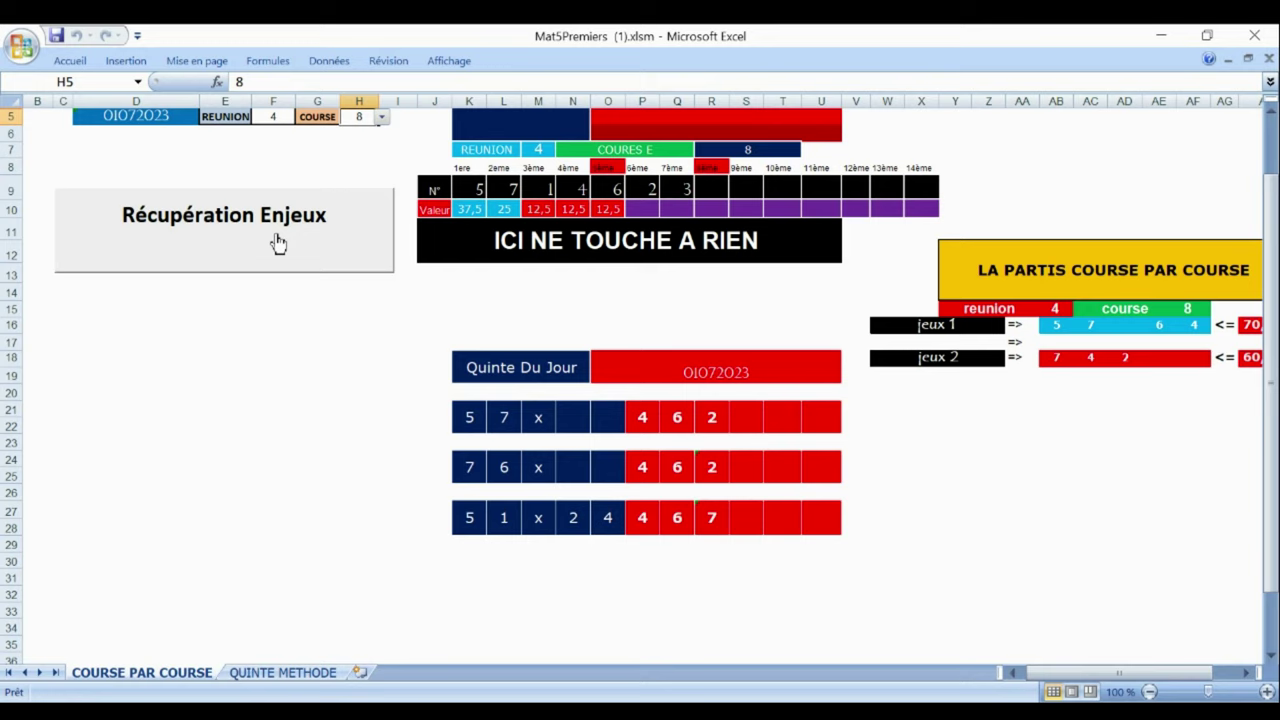
# Change COURSE to 9 for meeting 4 and load the race's stakes with Récupération Enjeux.
pyautogui.click(382, 118)
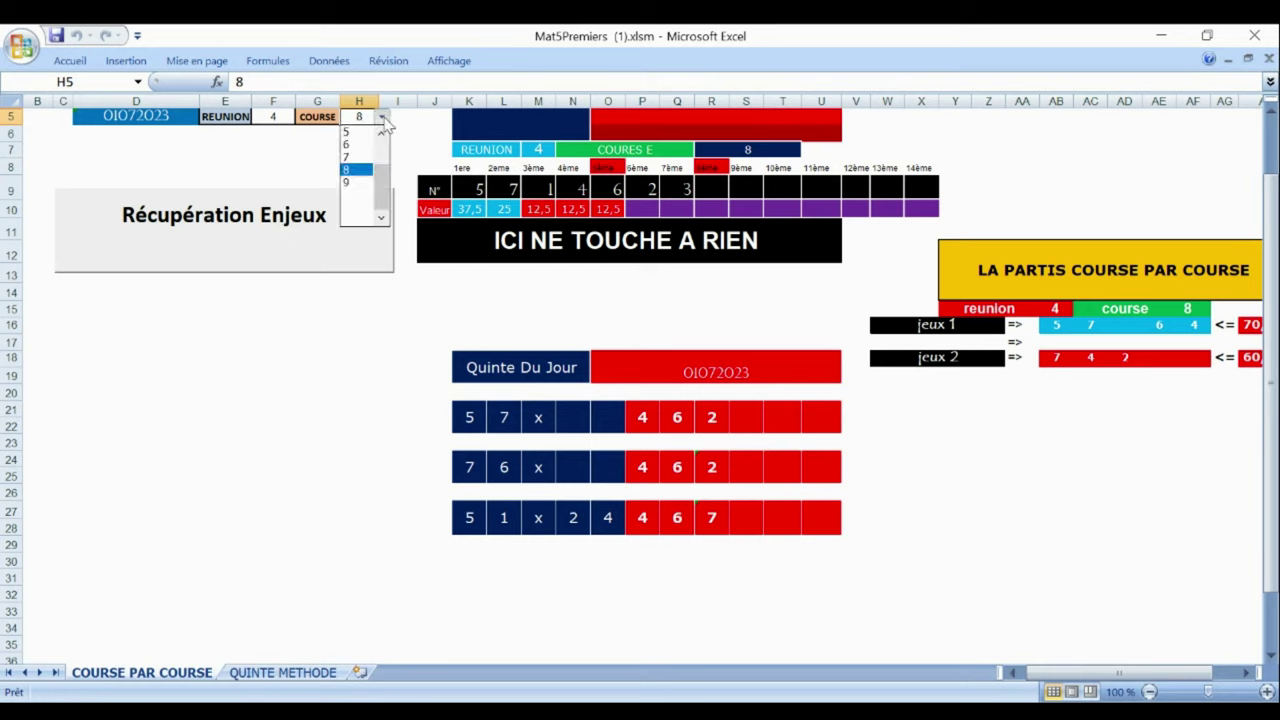
pyautogui.click(360, 182)
pyautogui.click(280, 245)
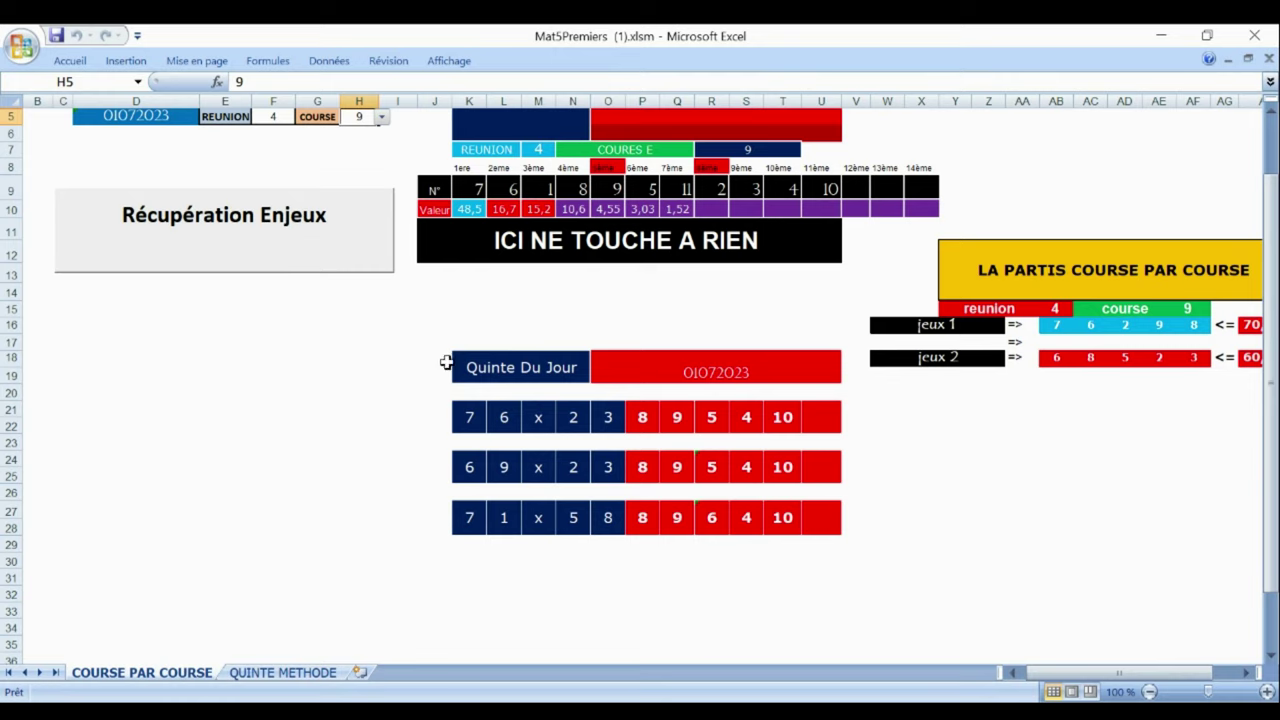
# Set REUNION to 3 and COURSE to 1, and retrieve that race's stakes with Récupération Enjeux.
pyautogui.click(278, 116)
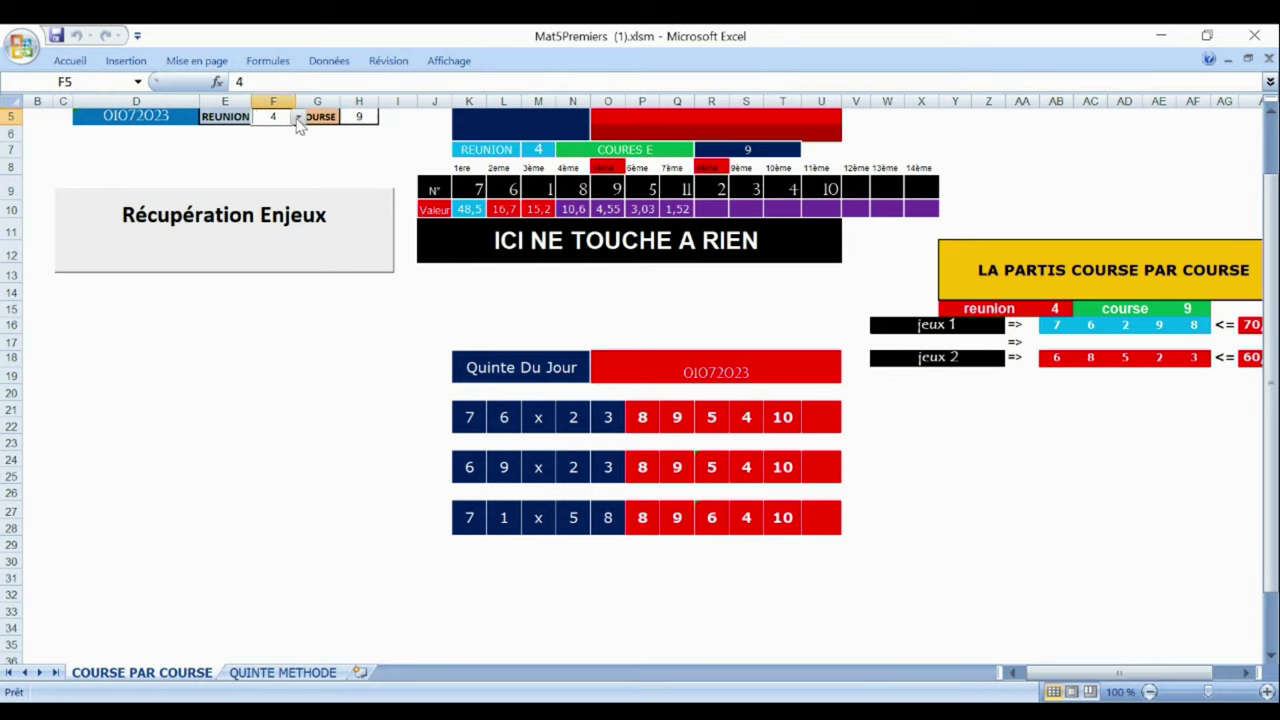
pyautogui.click(297, 118)
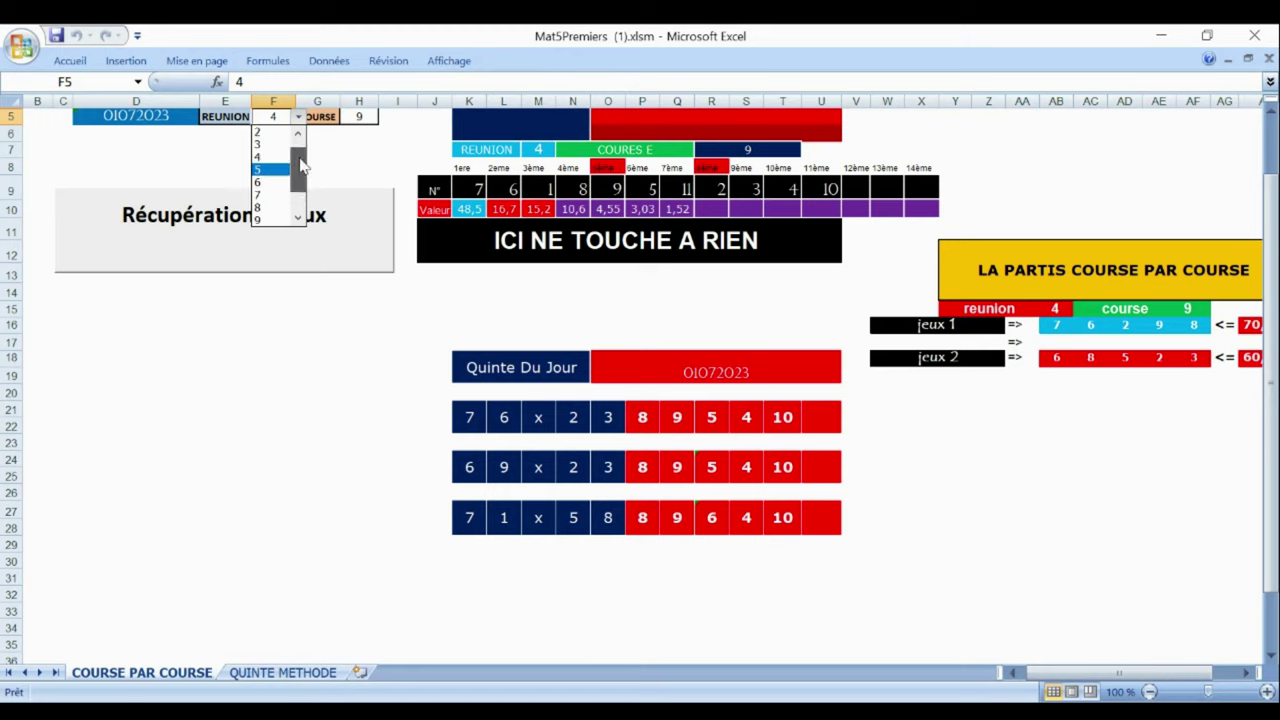
pyautogui.scroll(2, 285, 162)
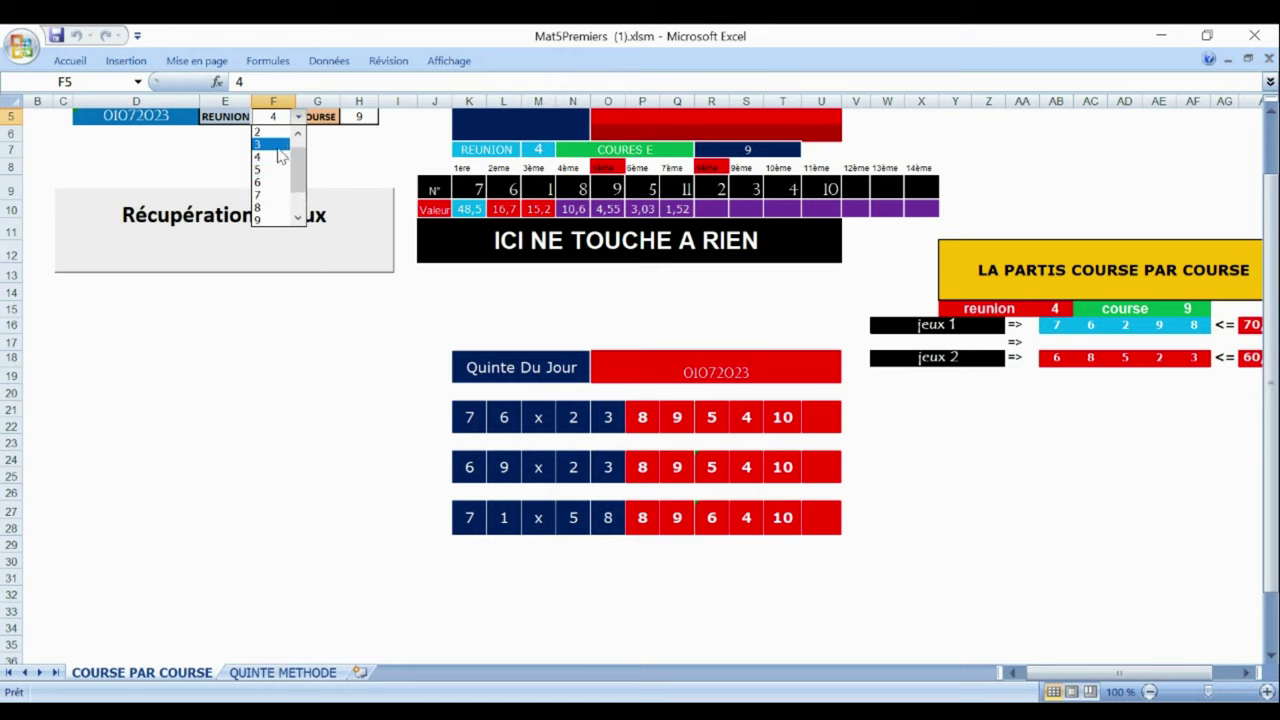
pyautogui.click(276, 145)
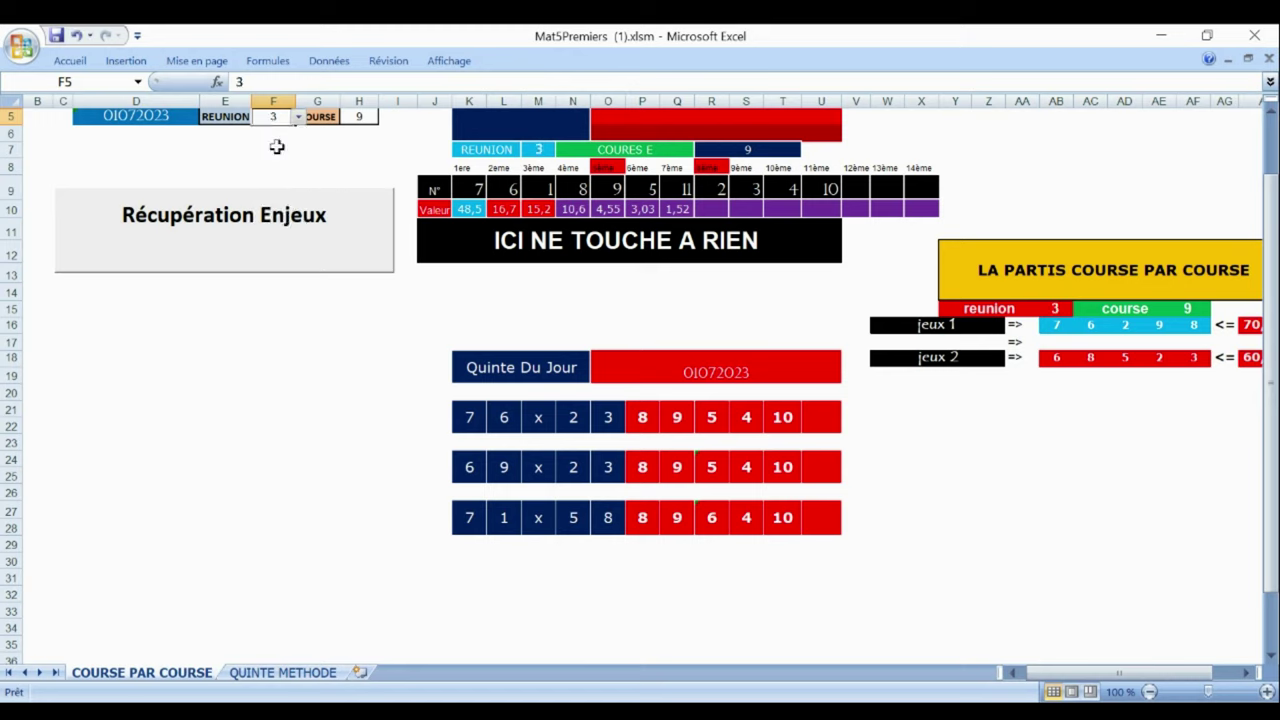
pyautogui.click(362, 118)
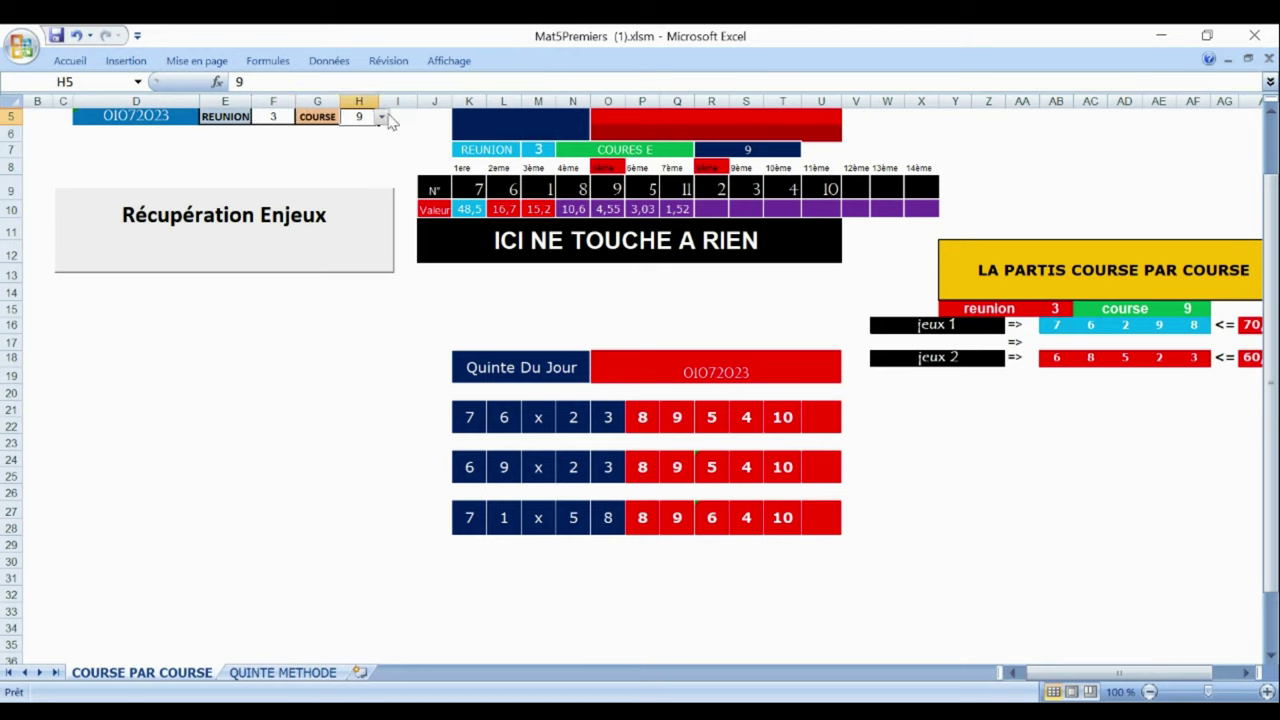
pyautogui.click(381, 117)
pyautogui.moveTo(381, 193); pyautogui.dragTo(380, 139)
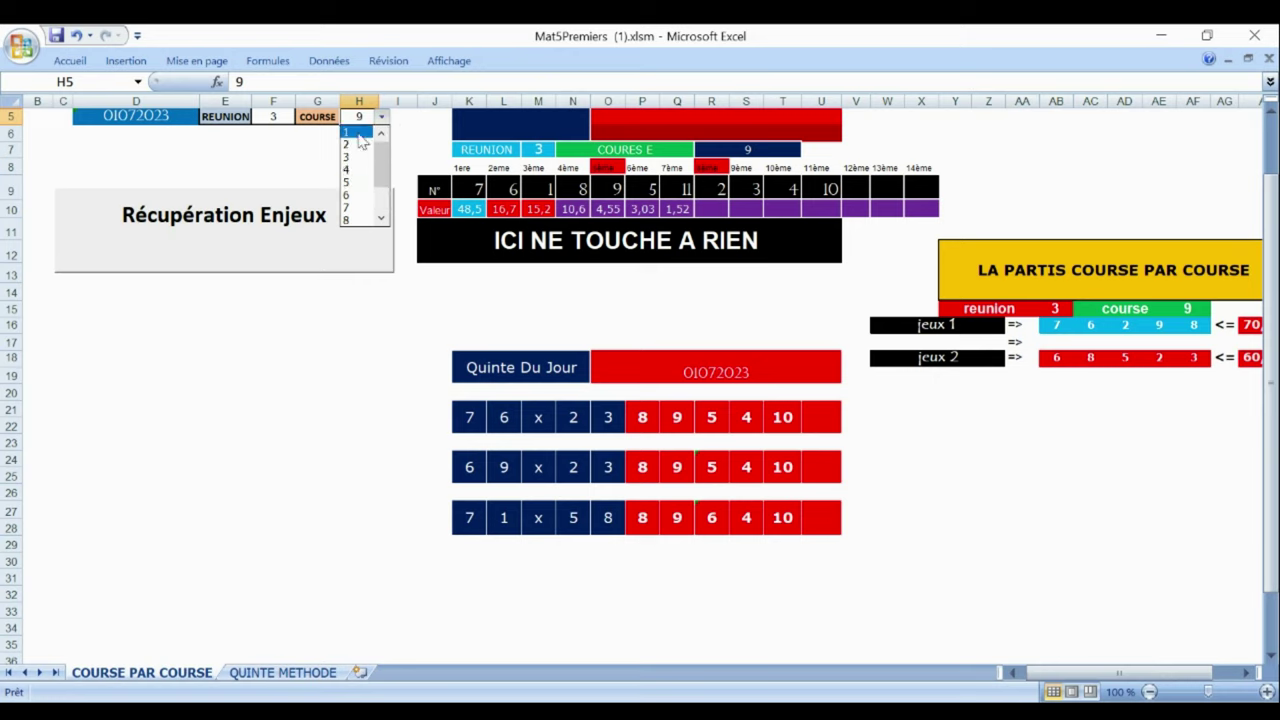
pyautogui.click(360, 134)
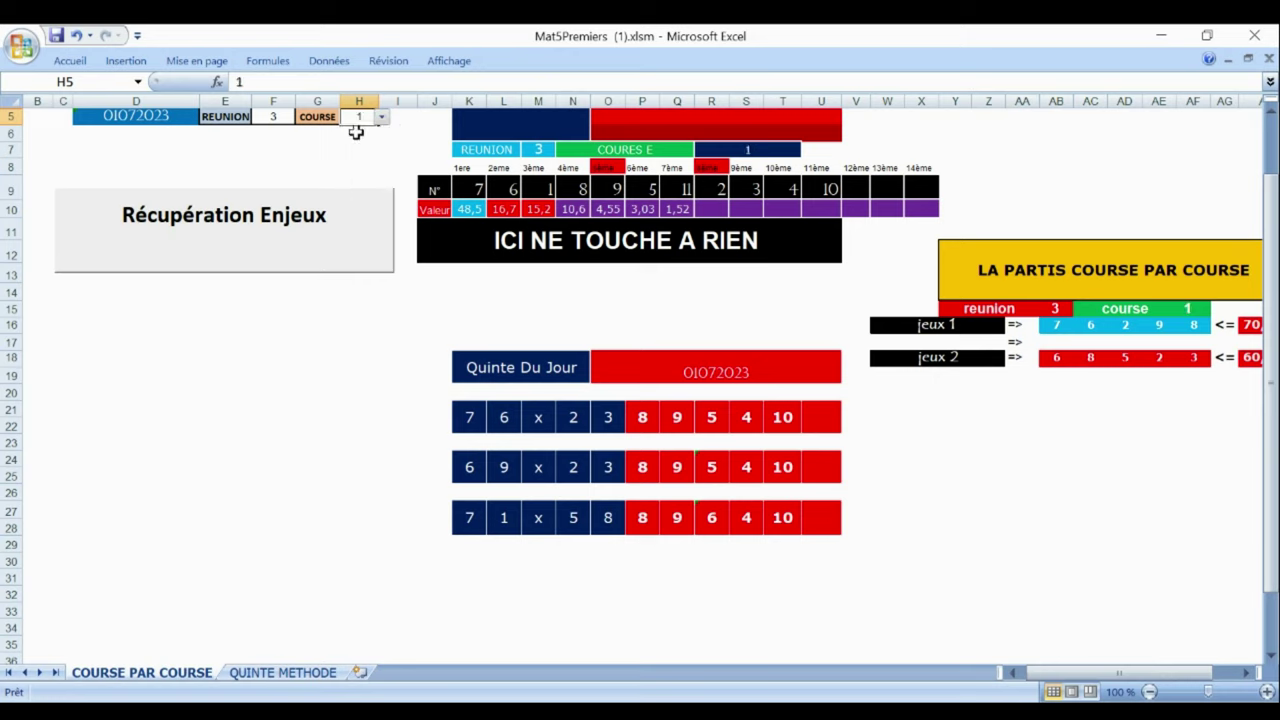
pyautogui.click(279, 227)
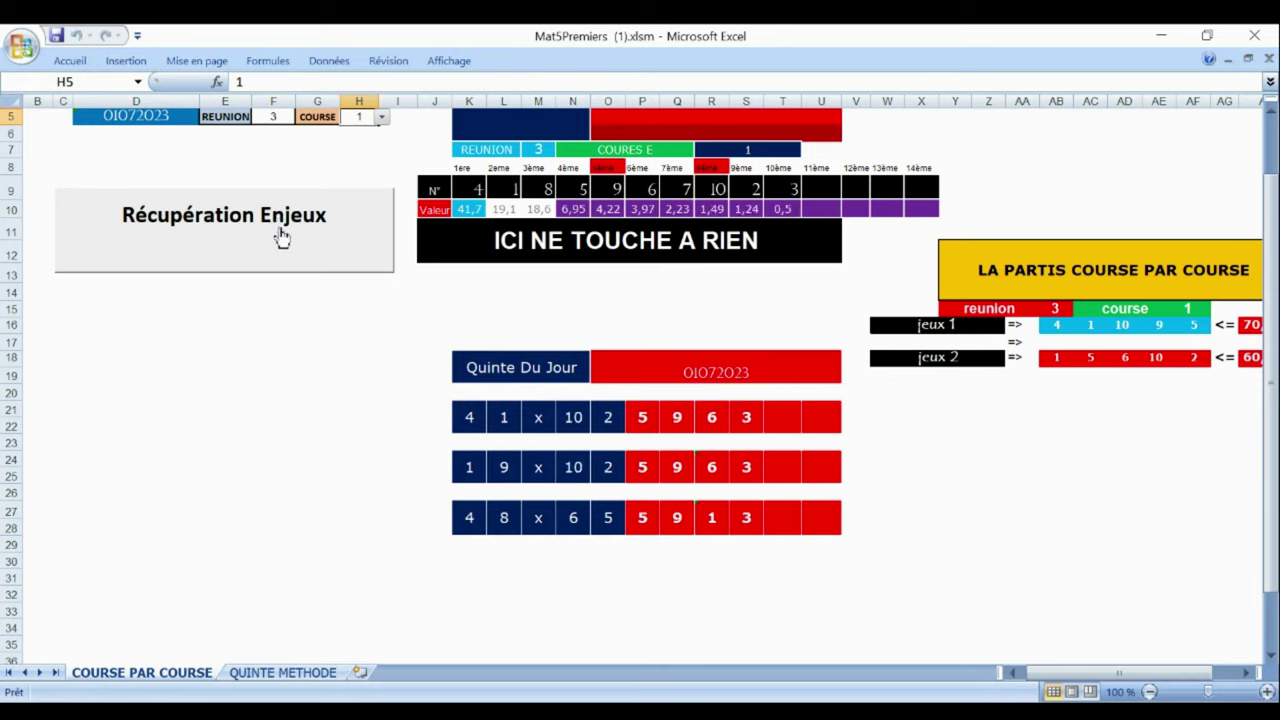
# Set COURSE to 2 for meeting 3 and retrieve that race's stakes with Récupération Enjeux.
pyautogui.click(382, 118)
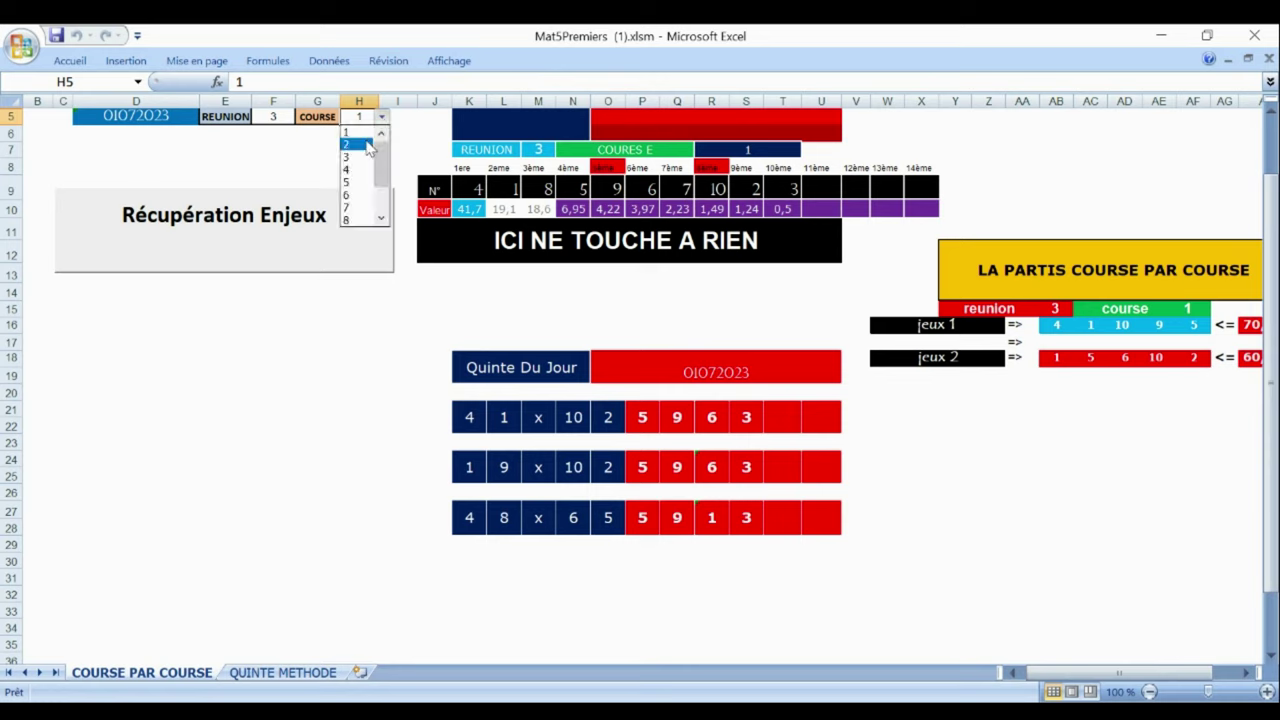
pyautogui.click(360, 145)
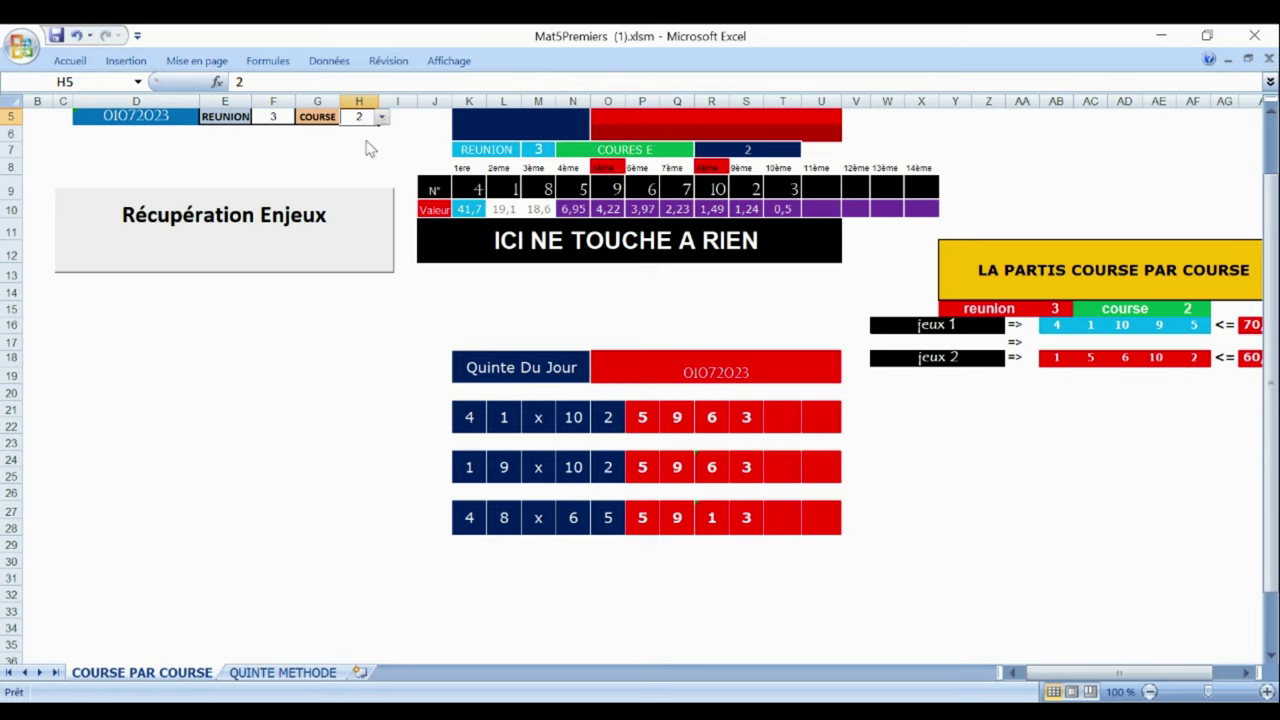
pyautogui.click(293, 230)
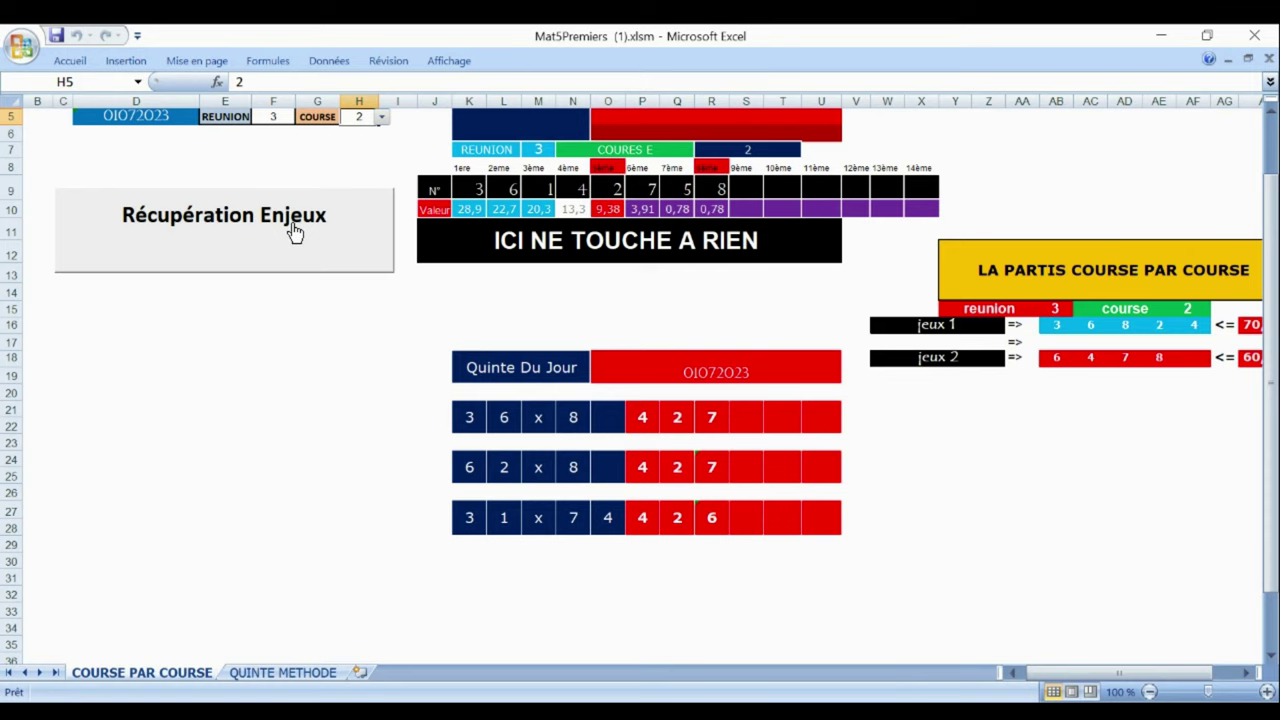
# Change COURSE to 3 for meeting 3 and load the race's stakes with Récupération Enjeux.
pyautogui.click(381, 119)
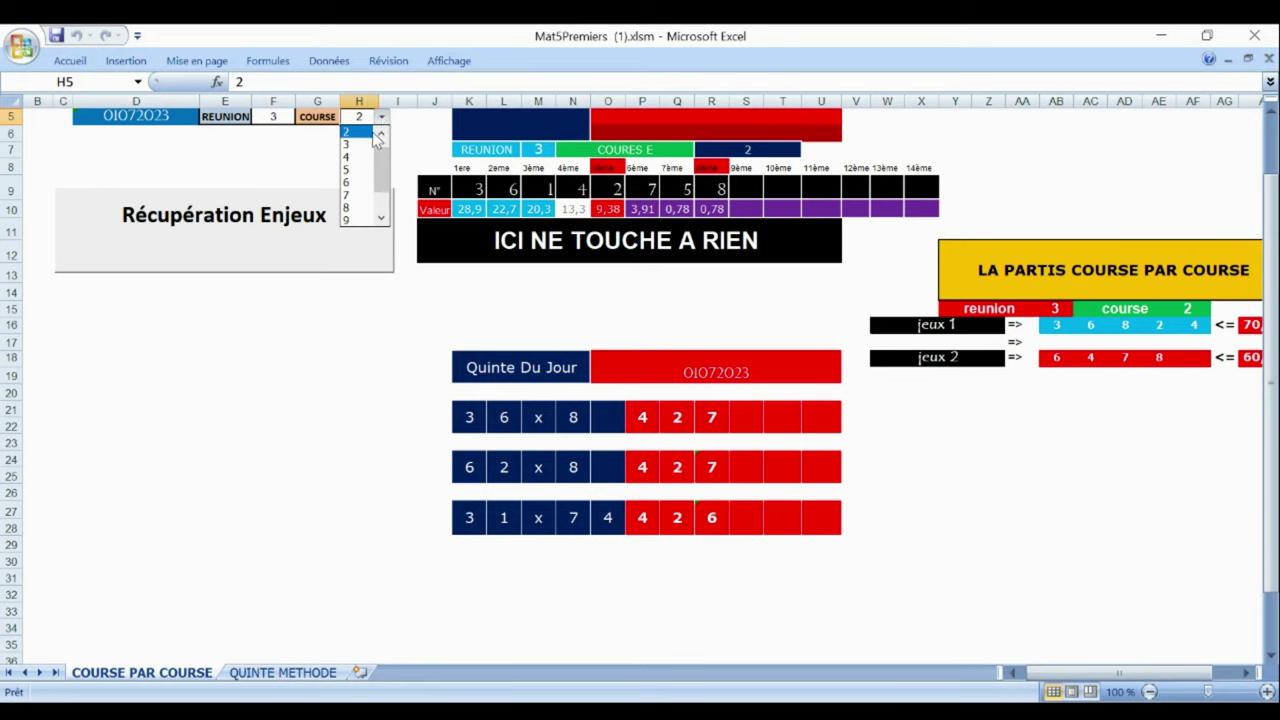
pyautogui.press('Escape')
pyautogui.write('3')
pyautogui.press('Return')
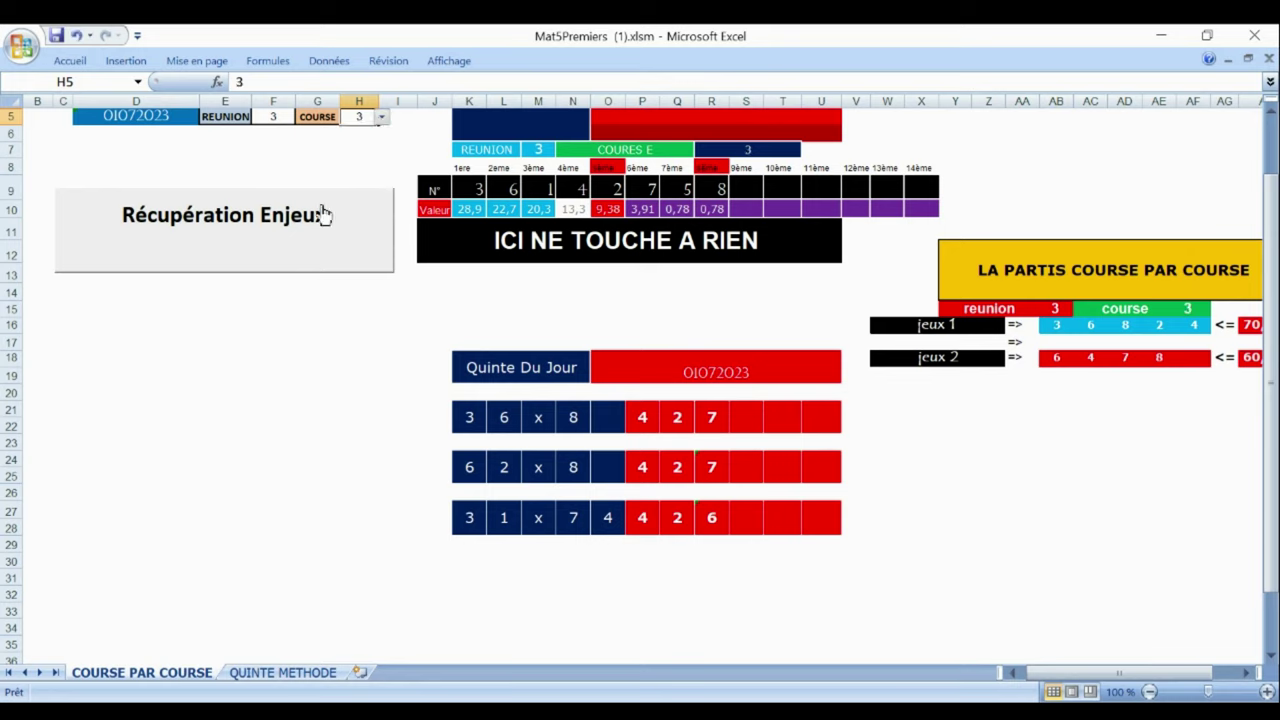
pyautogui.click(284, 250)
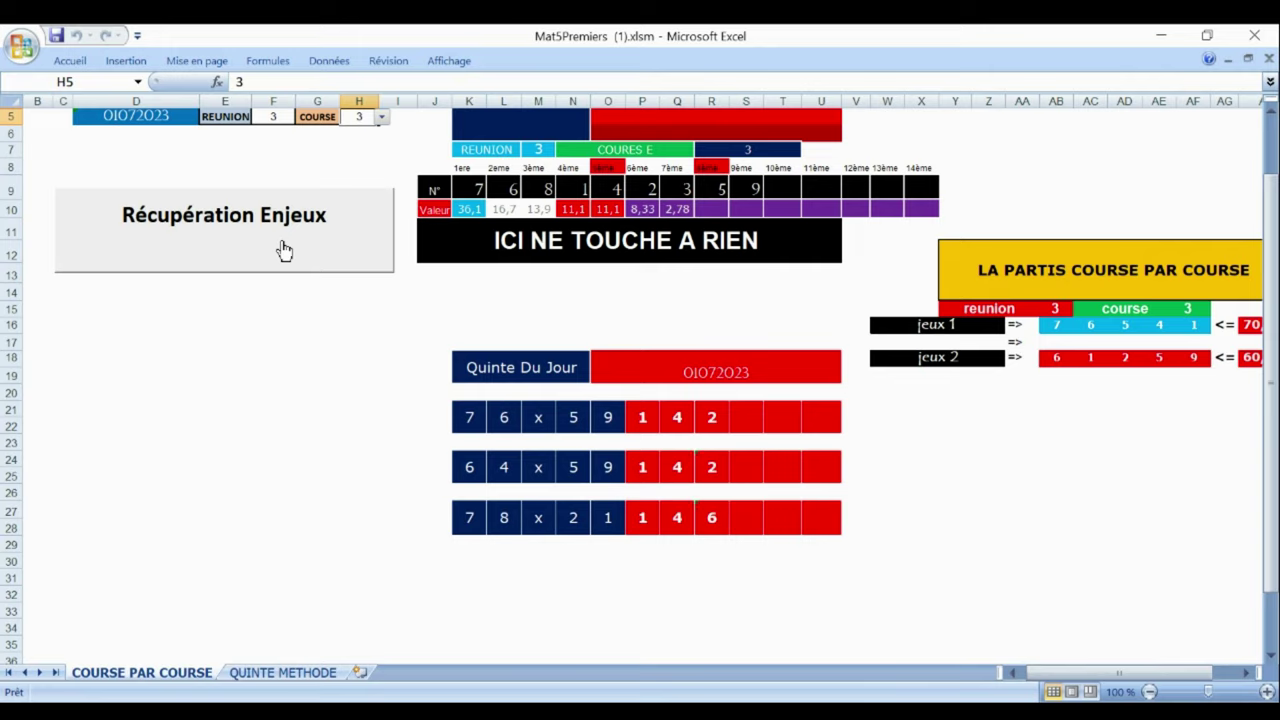
# Select race 4 of meeting 3 in the COURSE cell and run Récupération Enjeux to fetch its stakes.
pyautogui.click(381, 118)
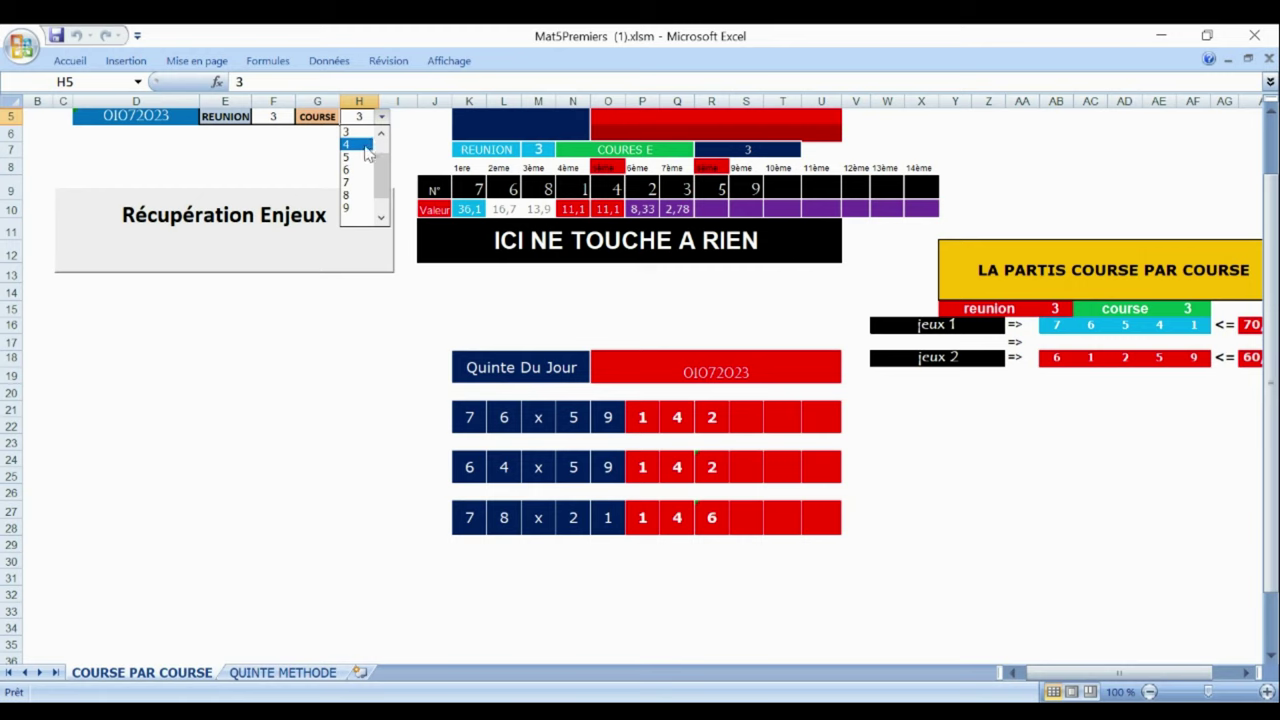
pyautogui.click(358, 145)
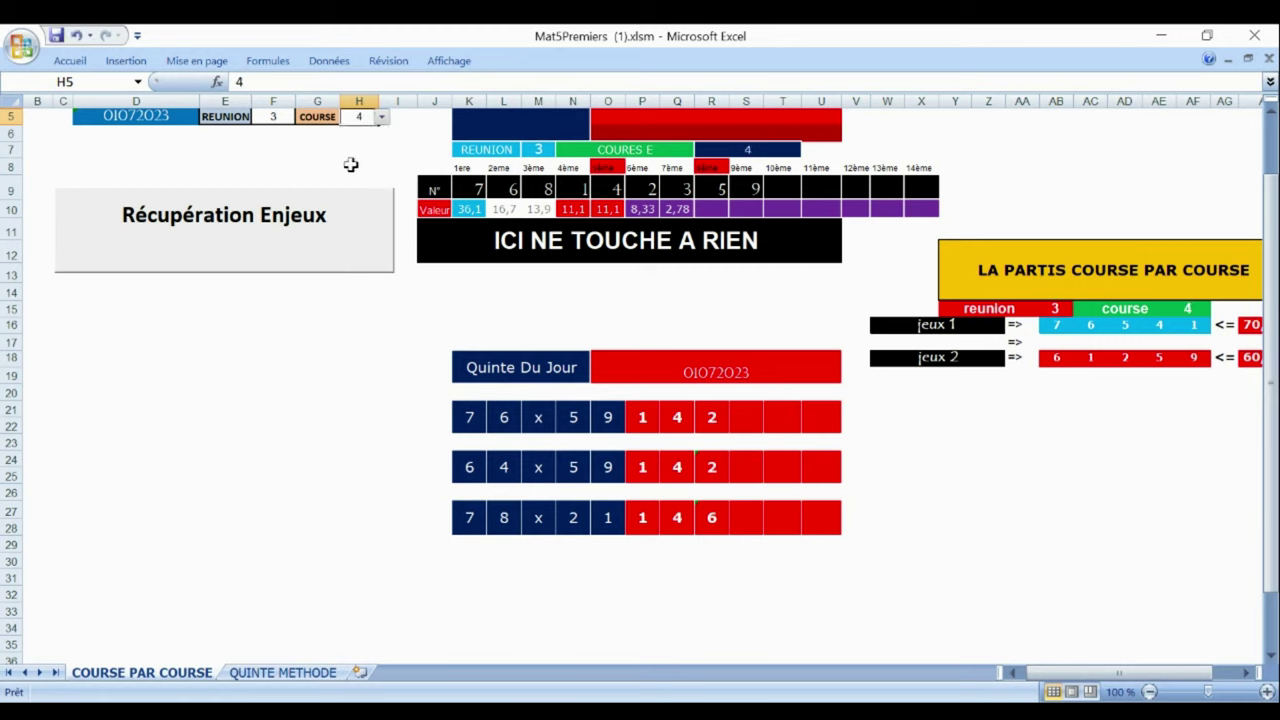
pyautogui.click(281, 242)
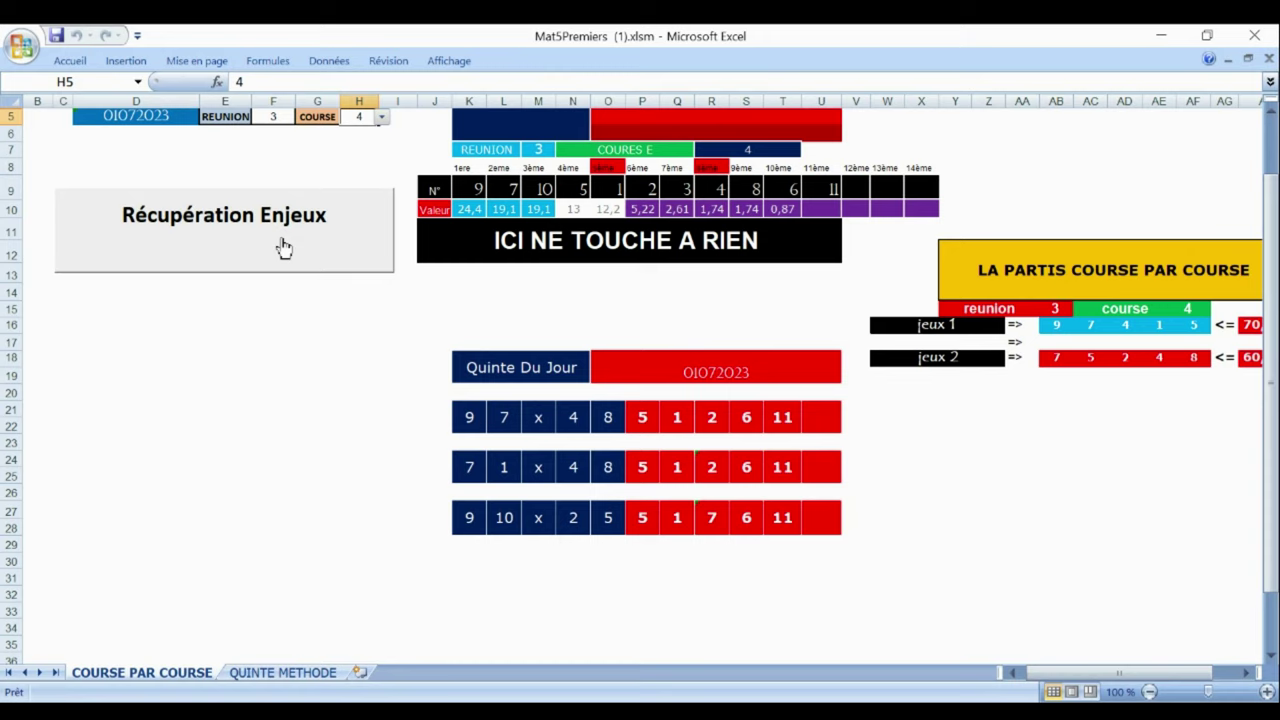
# Set COURSE to 5 for meeting 3 and fetch that race's stakes with Récupération Enjeux.
pyautogui.click(381, 119)
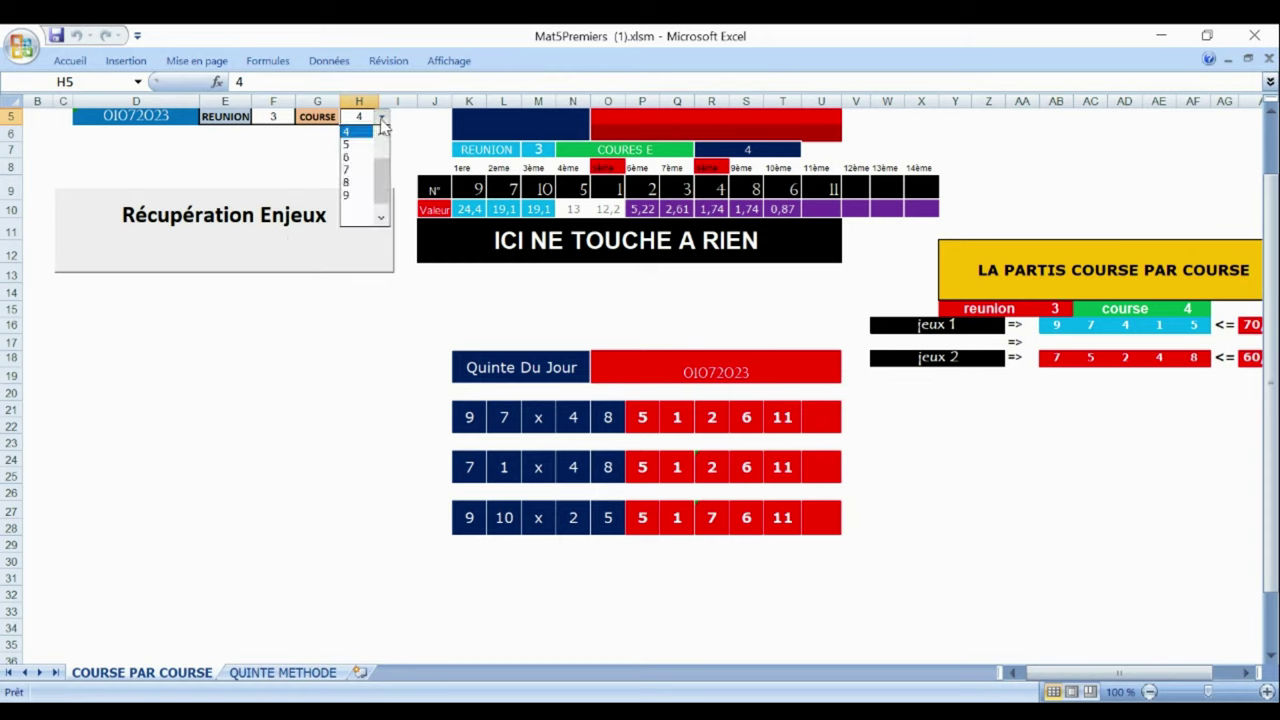
pyautogui.click(365, 148)
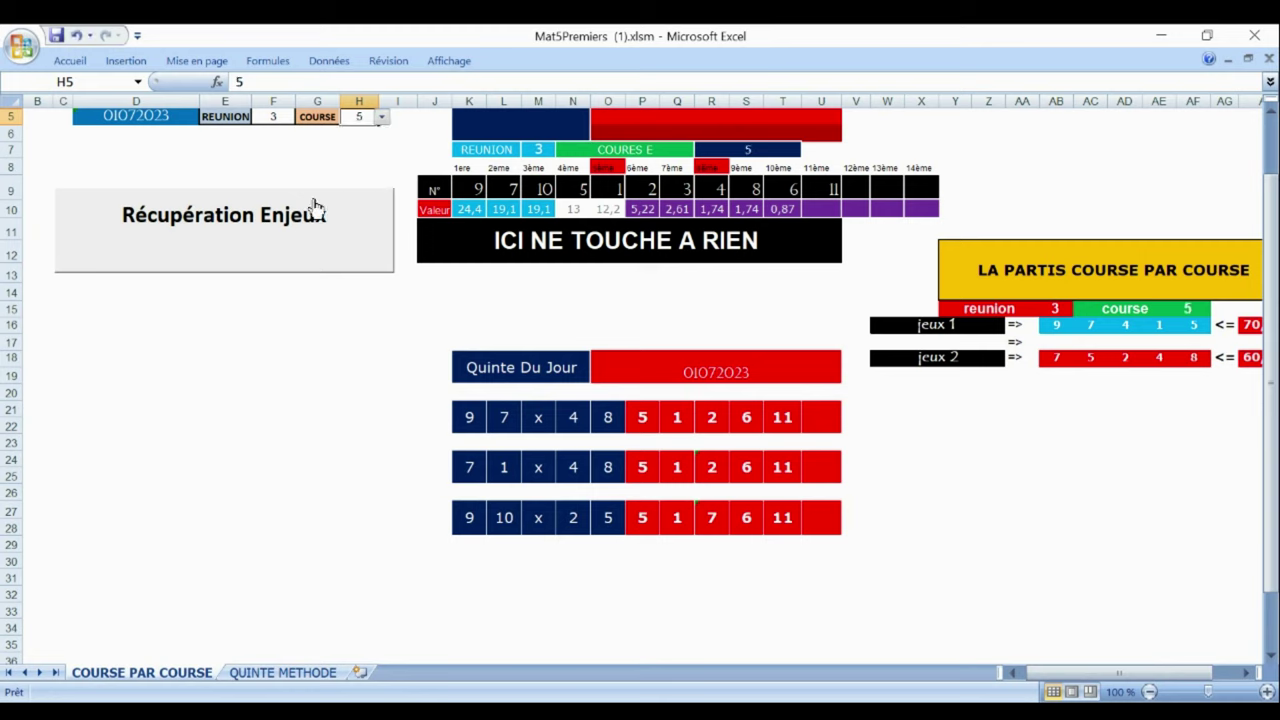
pyautogui.click(254, 254)
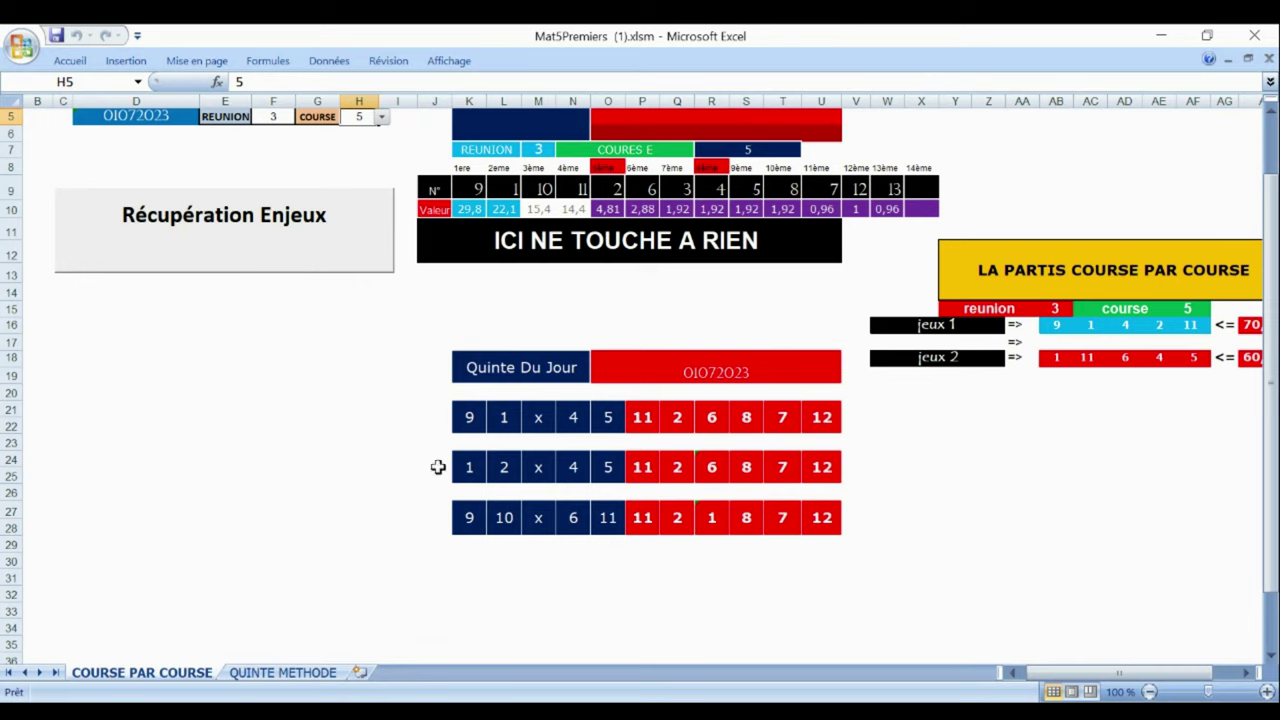
# Retrieve the meeting 3 stakes with Récupération Enjeux for COURSE 6, and again for COURSE 7.
pyautogui.click(381, 118)
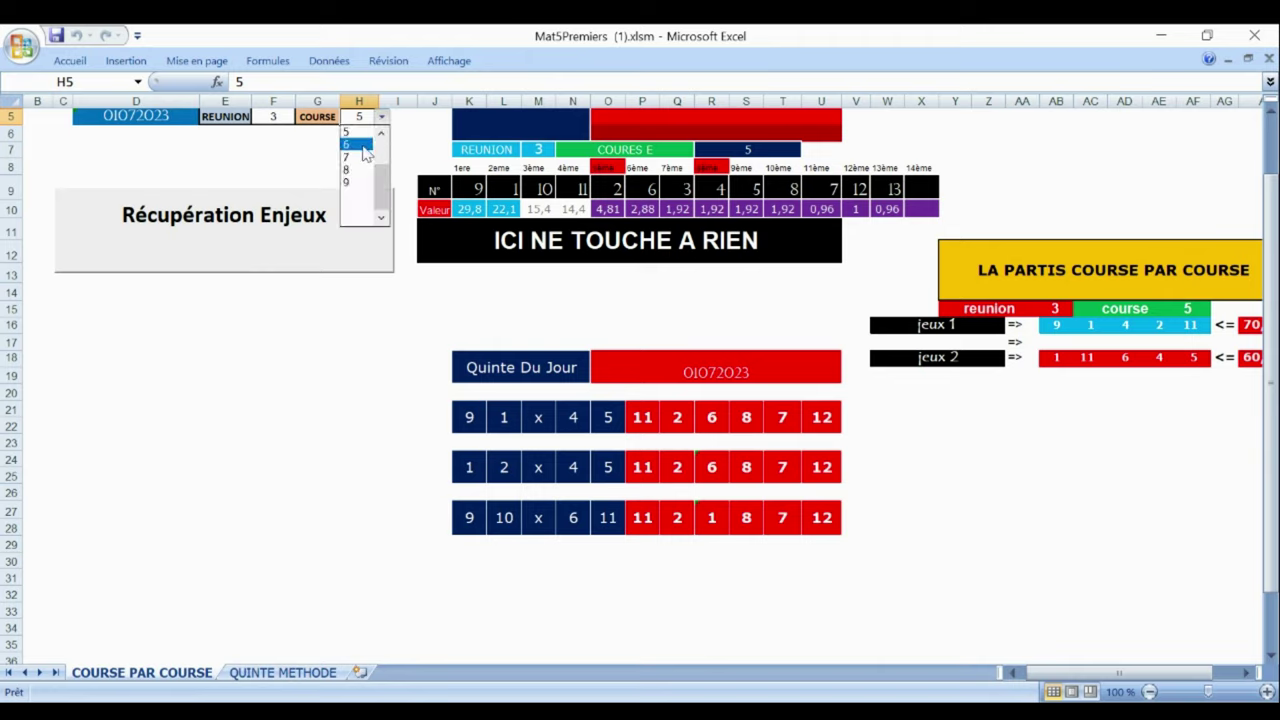
pyautogui.click(366, 146)
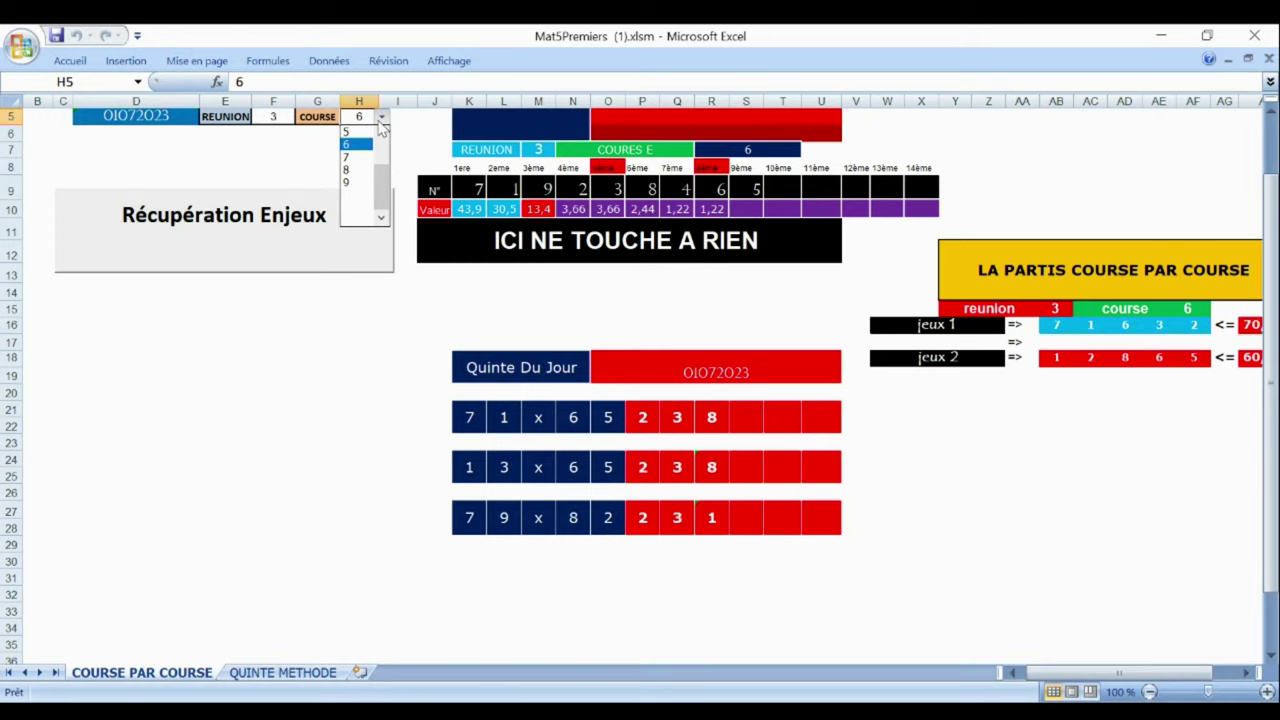
pyautogui.click(362, 158)
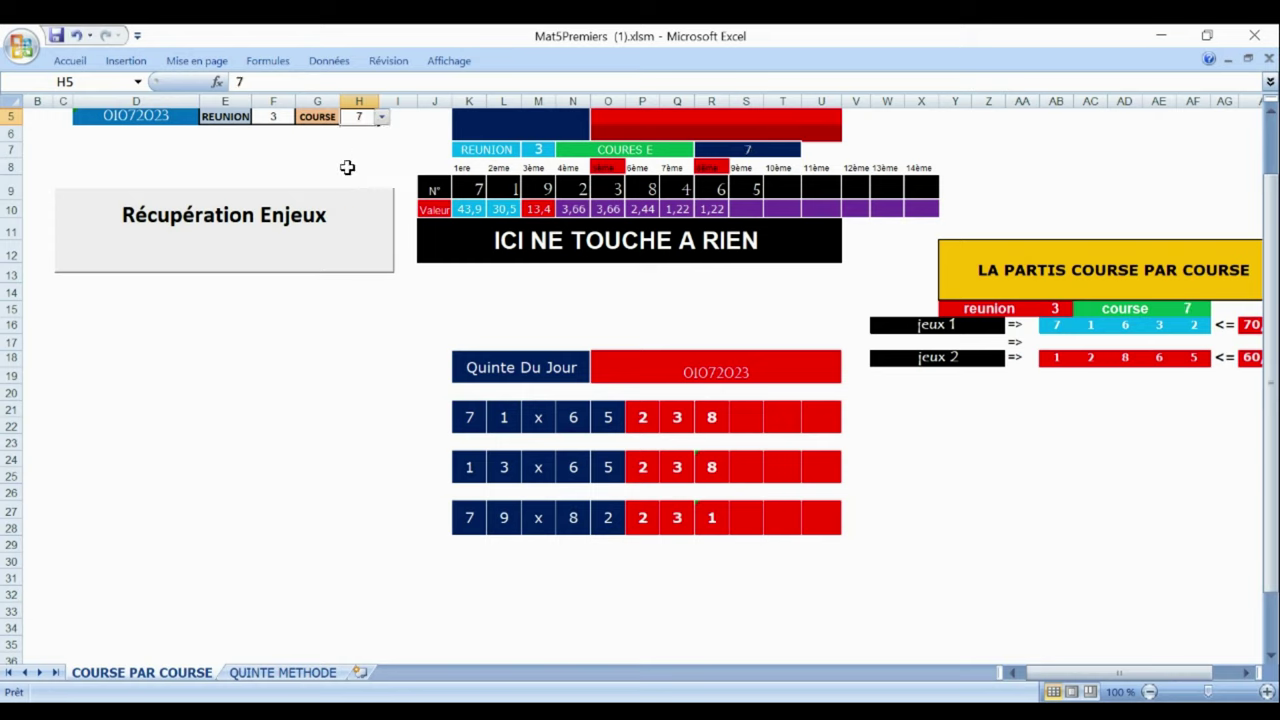
pyautogui.click(275, 228)
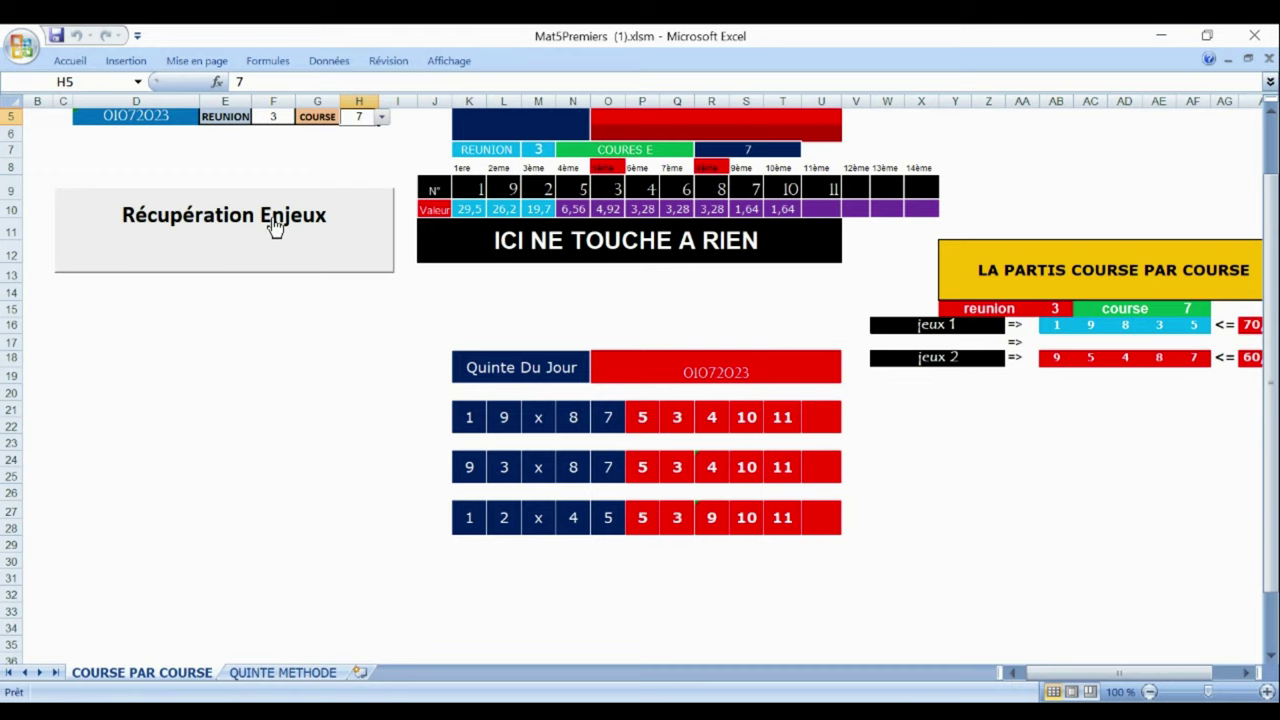
# Change COURSE to 8 for meeting 3 and load that race's stakes with Récupération Enjeux.
pyautogui.click(381, 119)
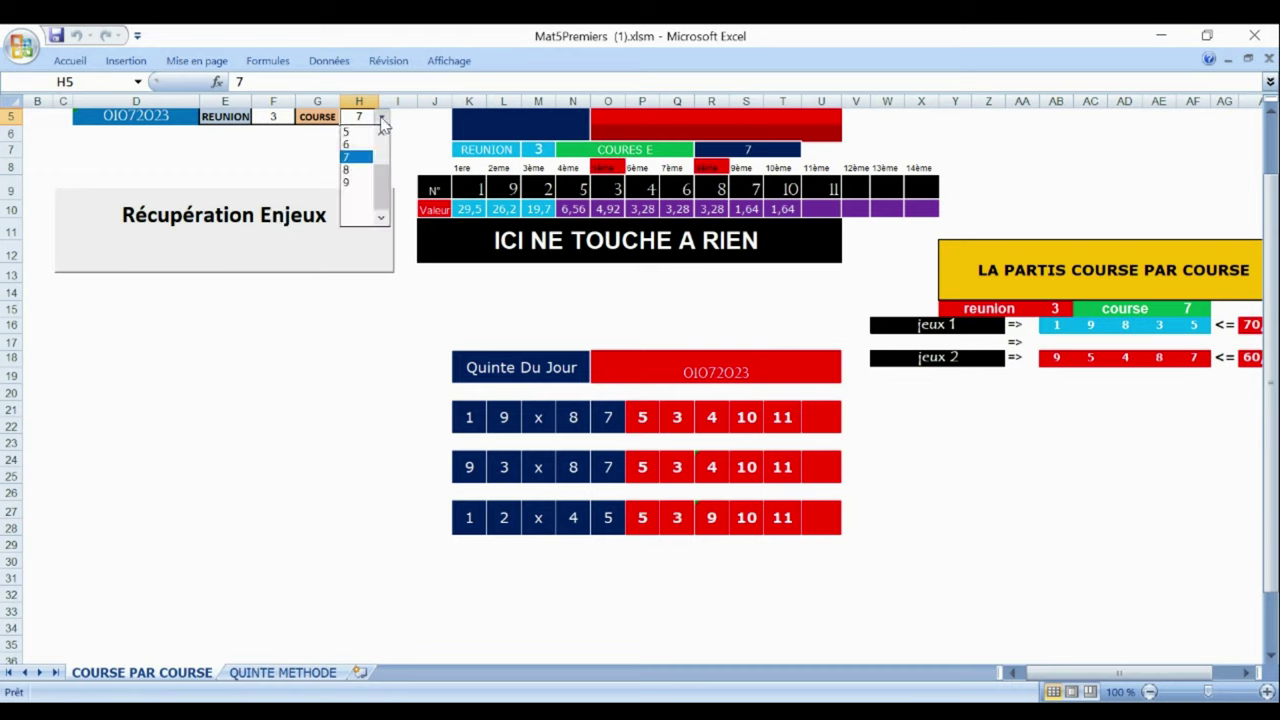
pyautogui.click(358, 170)
pyautogui.click(236, 250)
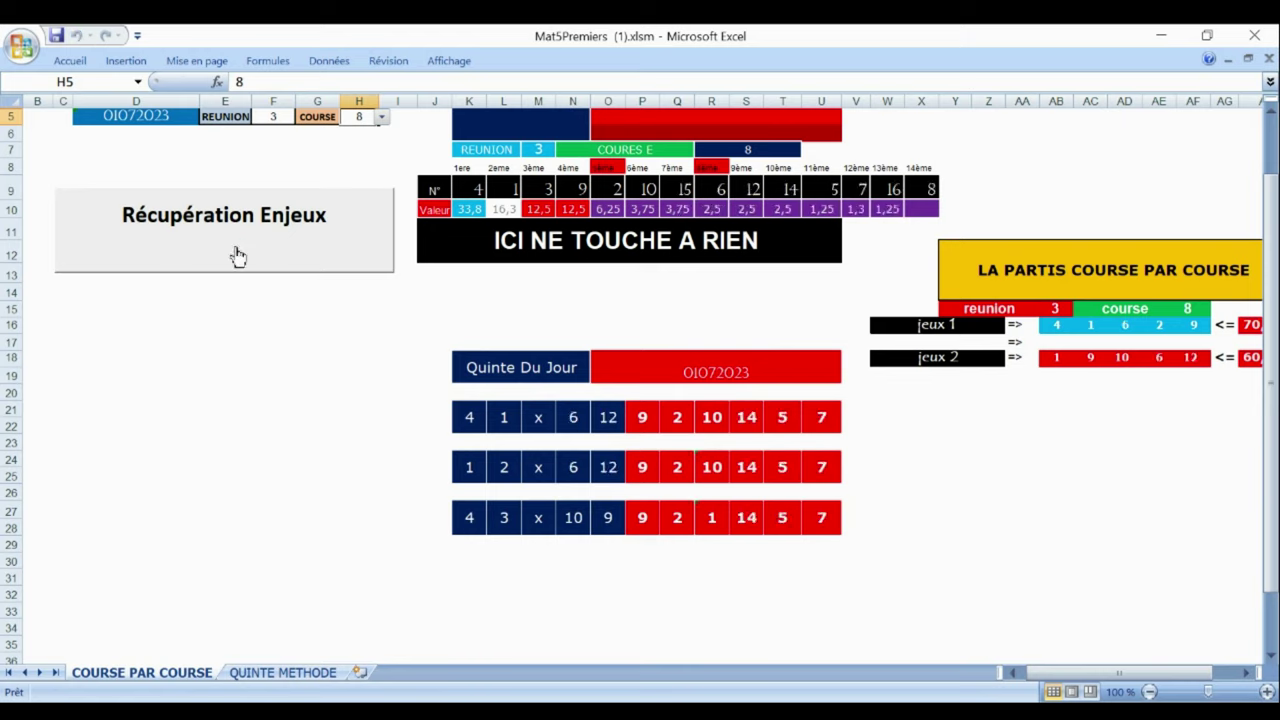
# Select race 9 of meeting 3 in the COURSE cell and run Récupération Enjeux to load its stakes.
pyautogui.click(381, 117)
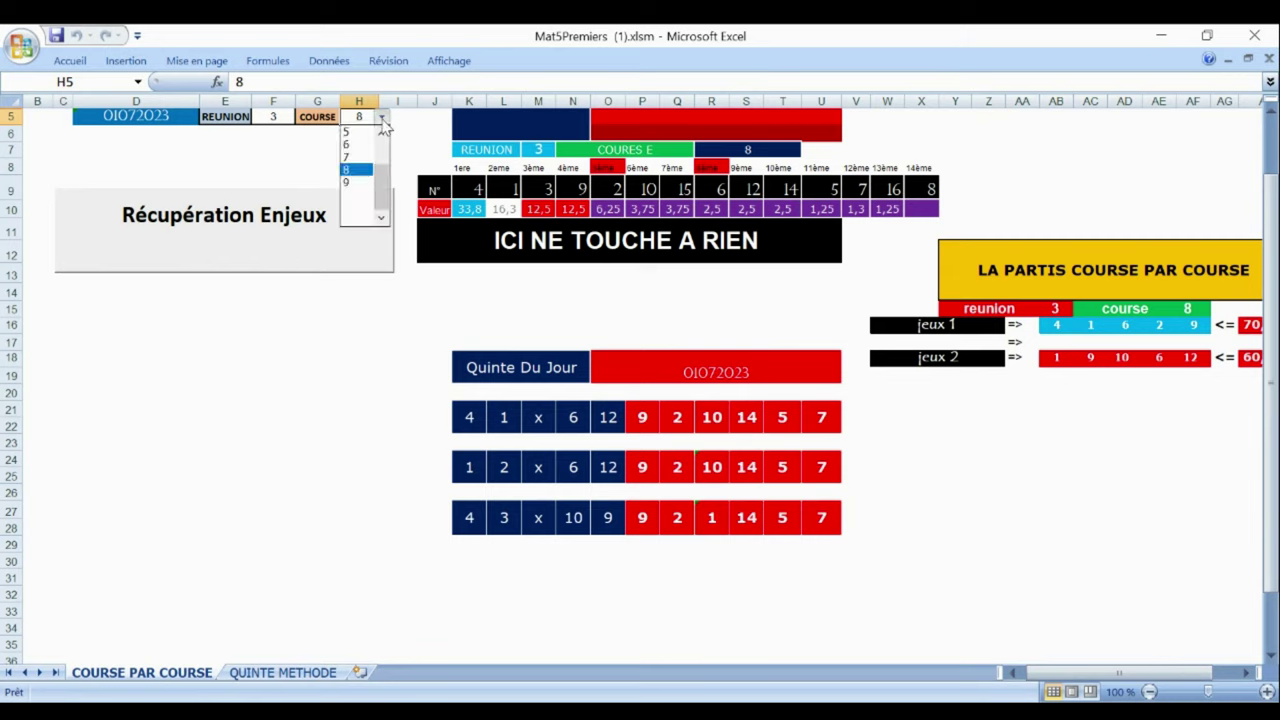
pyautogui.click(354, 182)
pyautogui.click(303, 231)
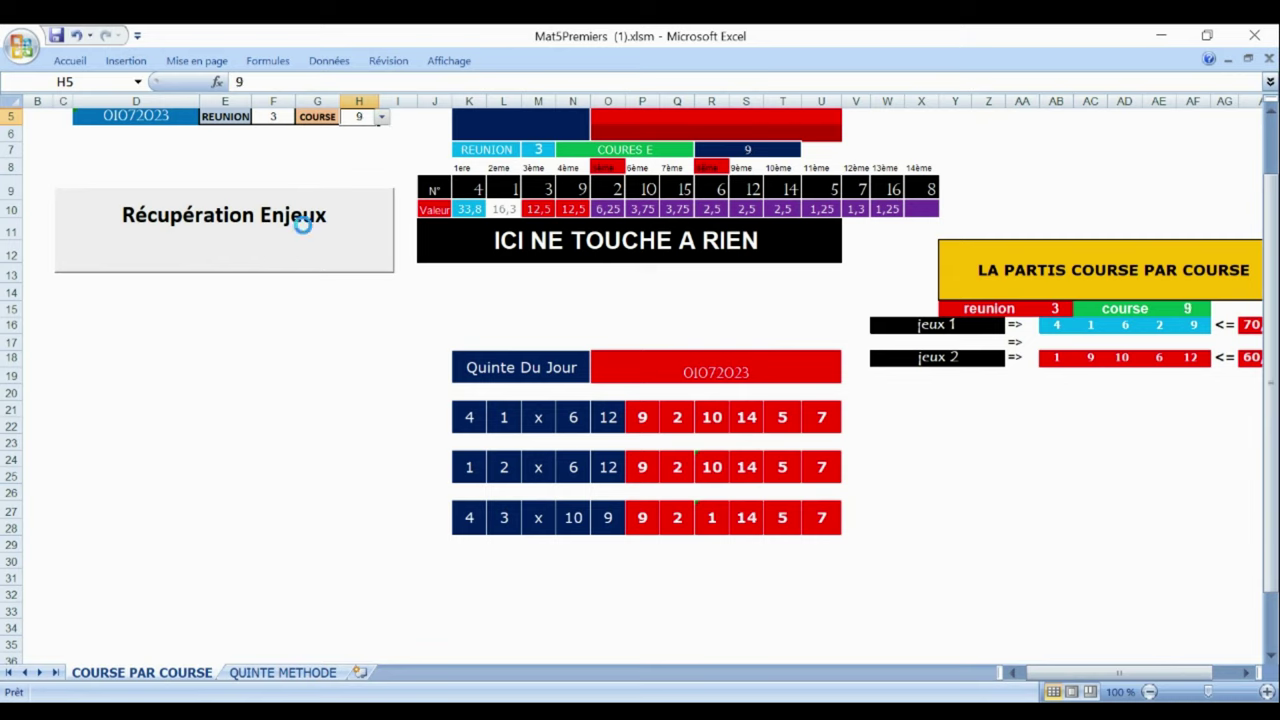